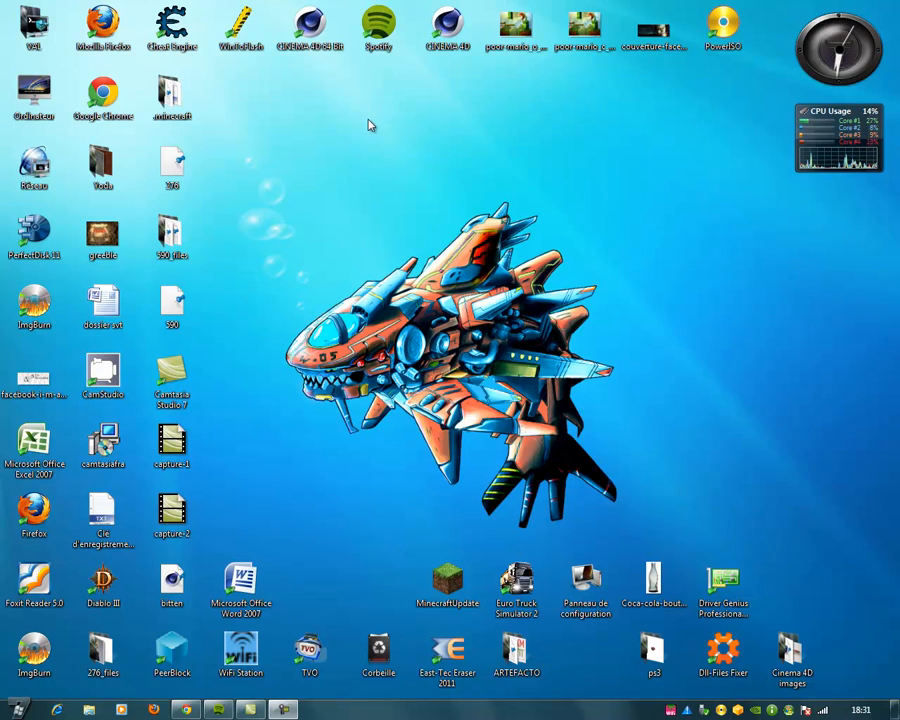
Launch CINEMA 4D and set the render output to the 1280 x 1024 screen preset
double_click(441, 38)
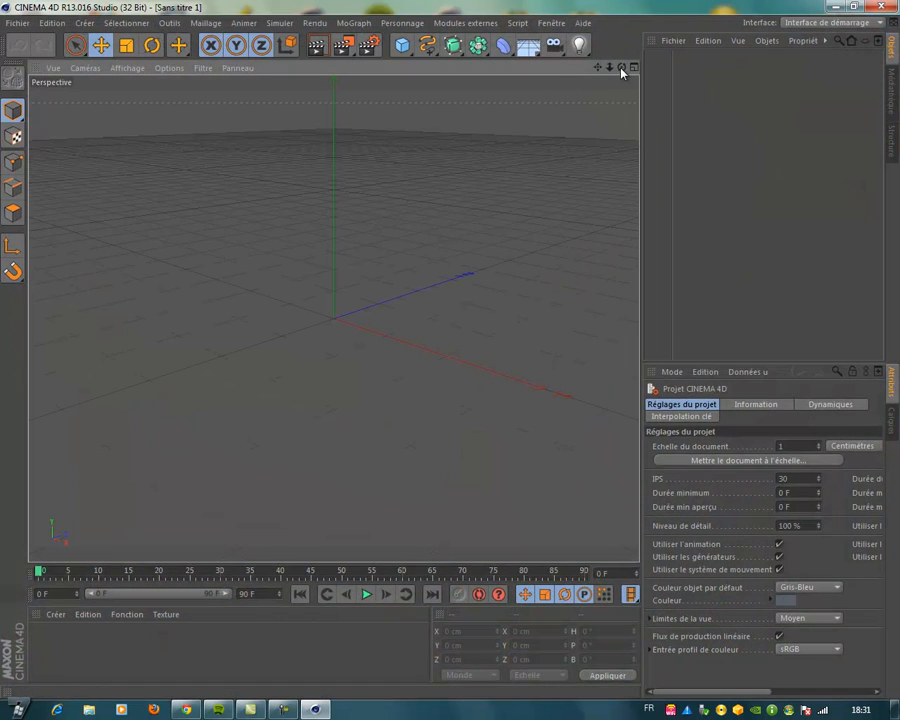
left_click_drag(621, 67, 452, 356)
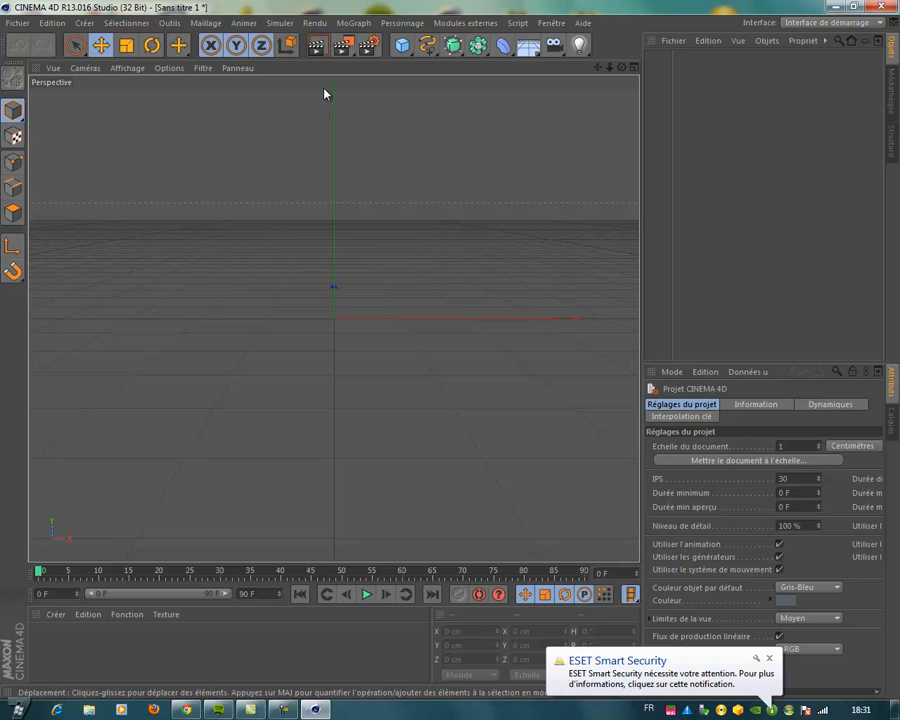
left_click(370, 46)
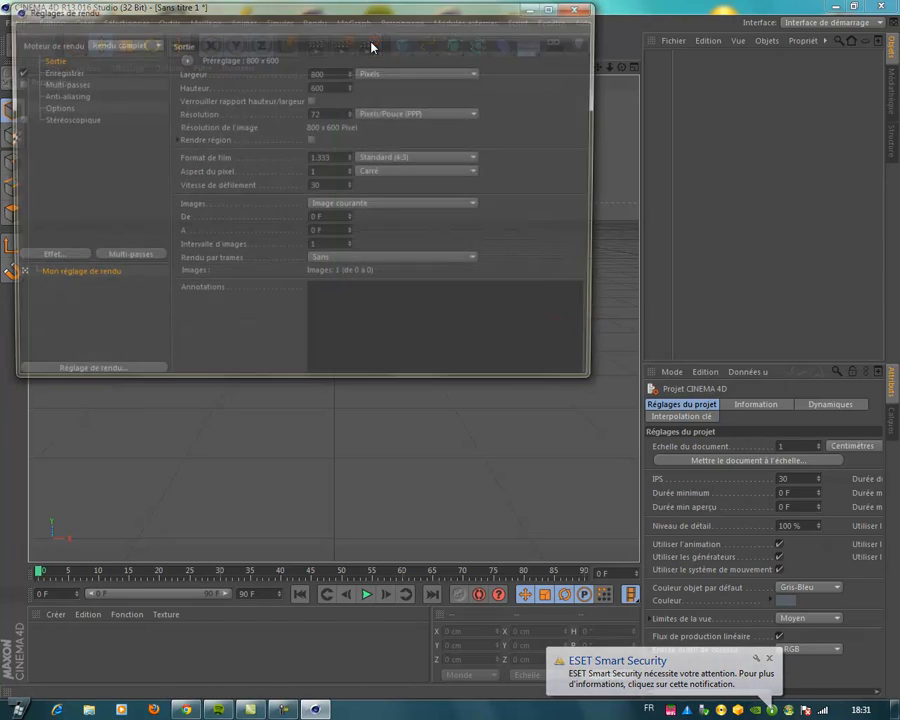
left_click(186, 60)
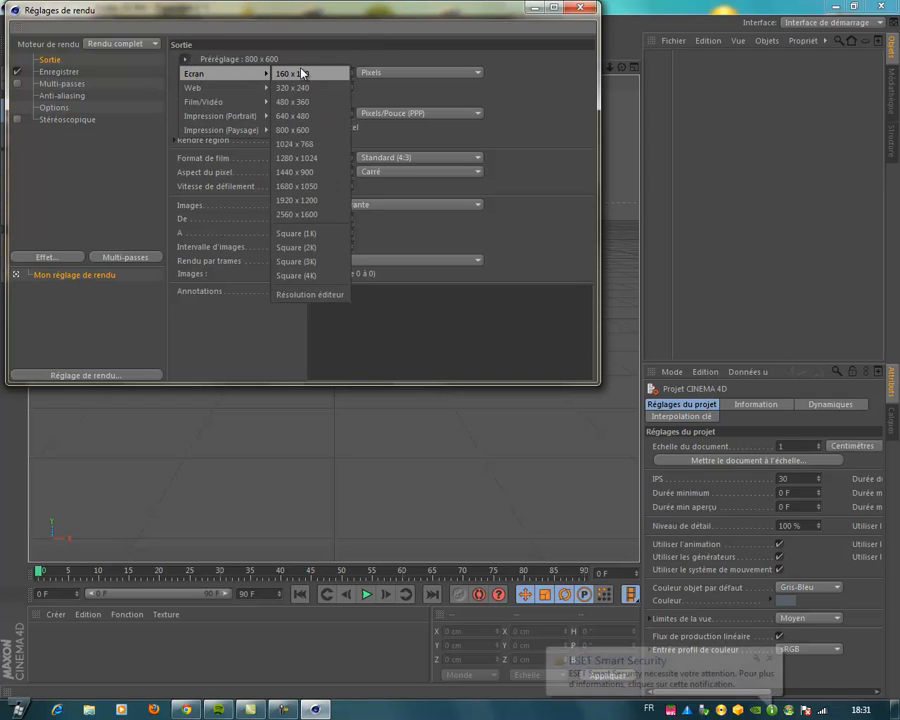
left_click(297, 160)
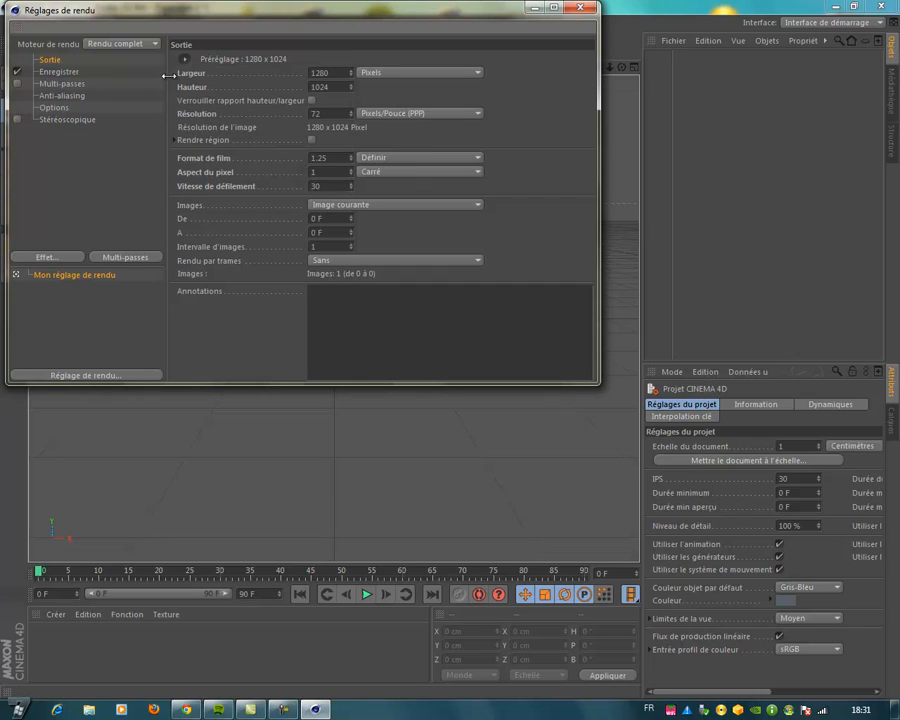
Set the render to save as JPEG to a file named youtube on the desktop
left_click(46, 73)
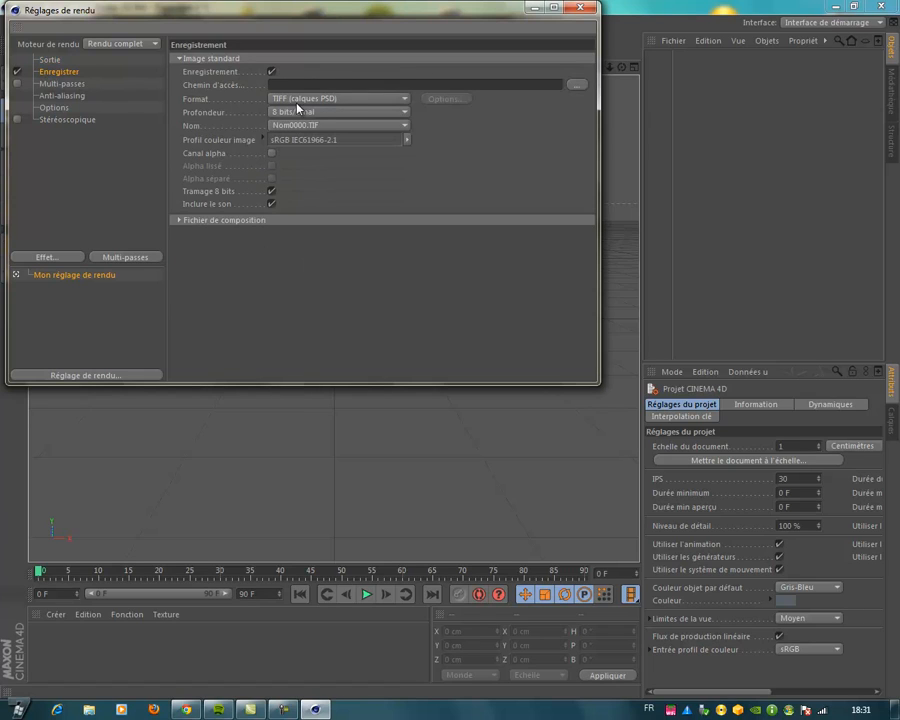
left_click(400, 101)
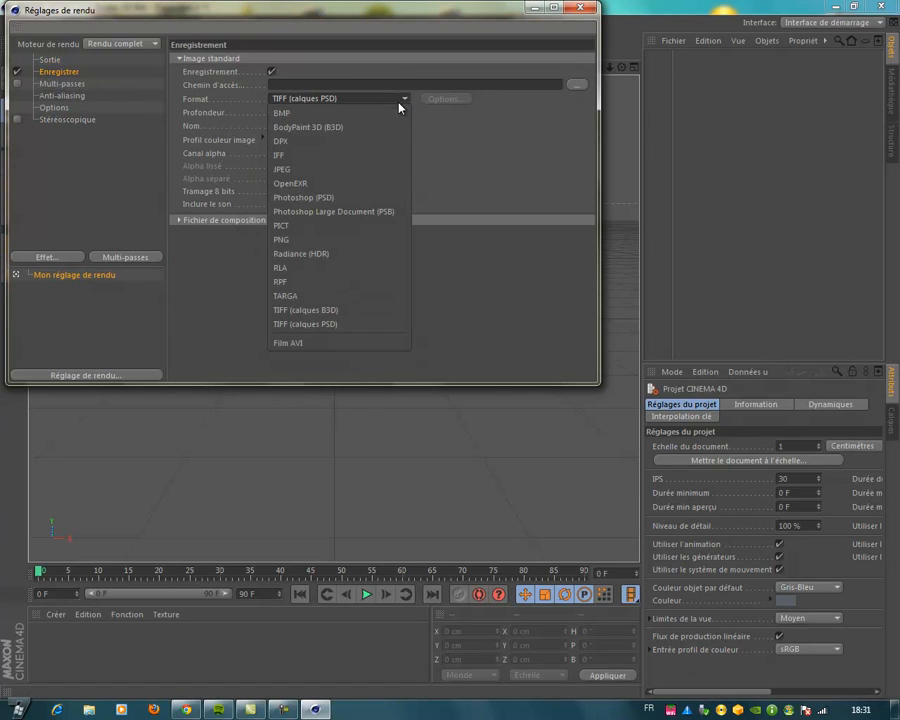
left_click(326, 171)
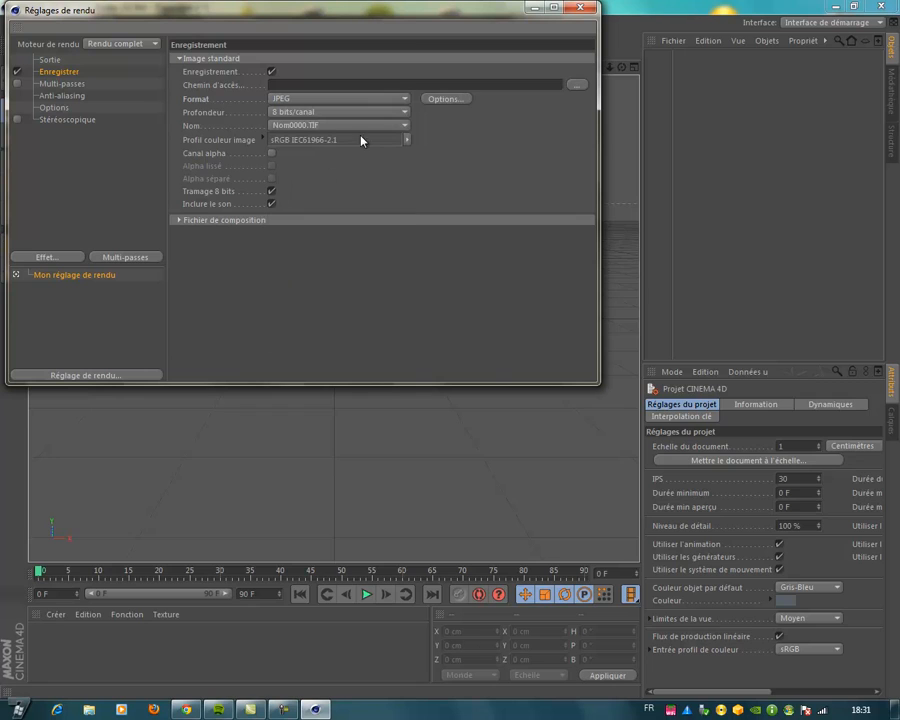
left_click(580, 85)
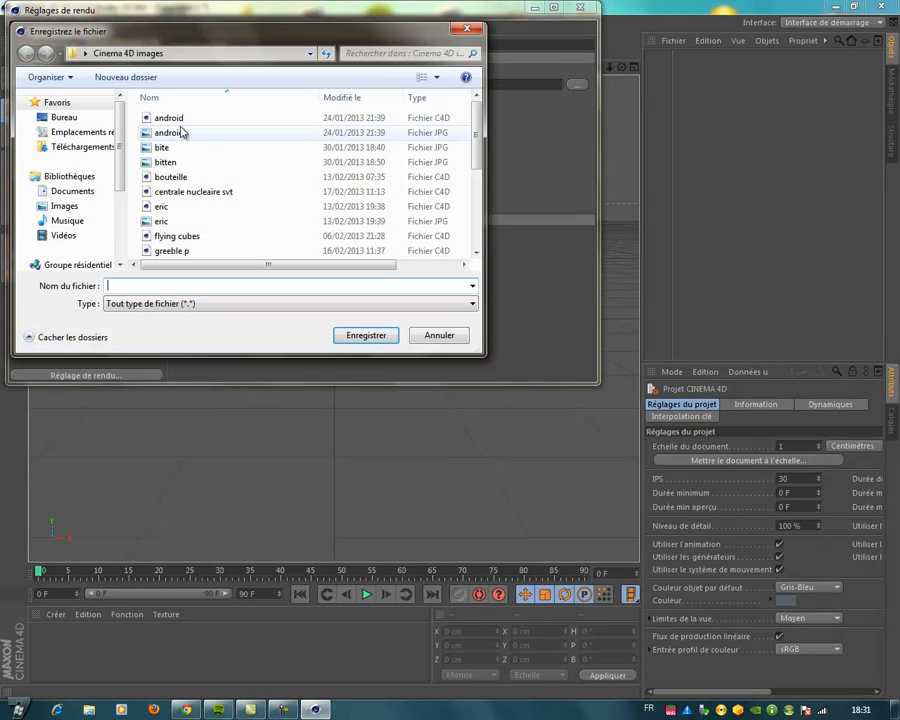
left_click(63, 118)
left_click(145, 285)
type("you")
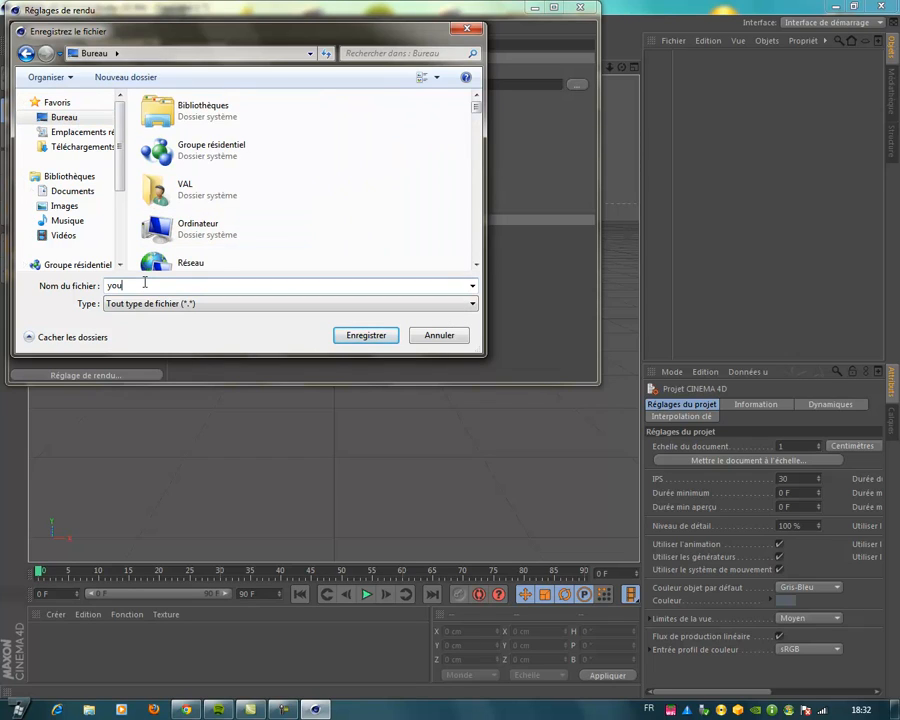
type("tube")
left_click(350, 334)
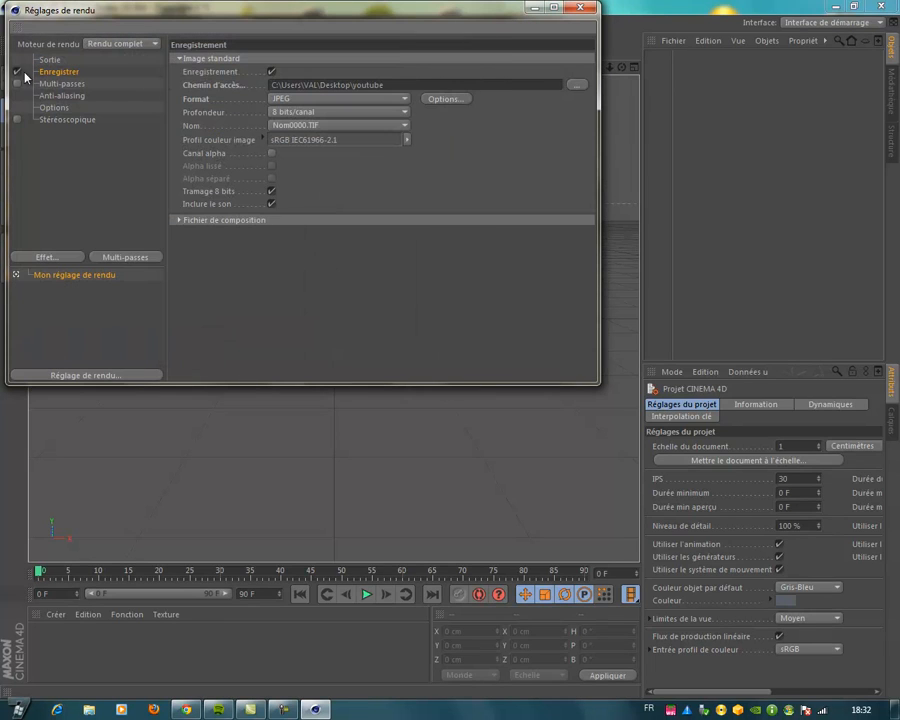
Set the render's anti-aliasing to Au mieux with a minimum level of 2x2, and close the render settings
left_click(62, 84)
left_click(64, 96)
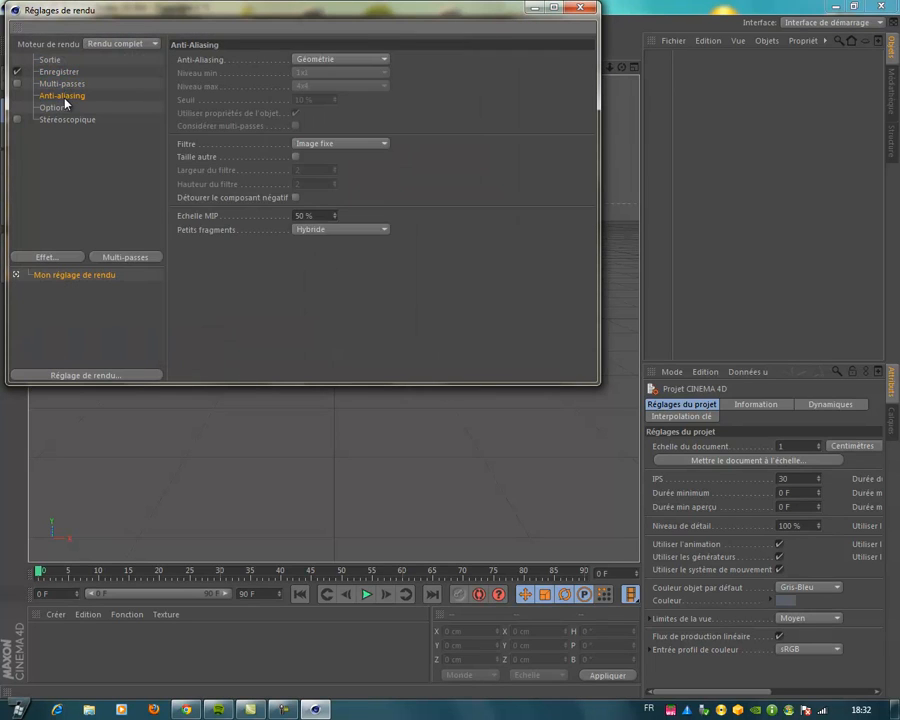
left_click(350, 60)
left_click(332, 101)
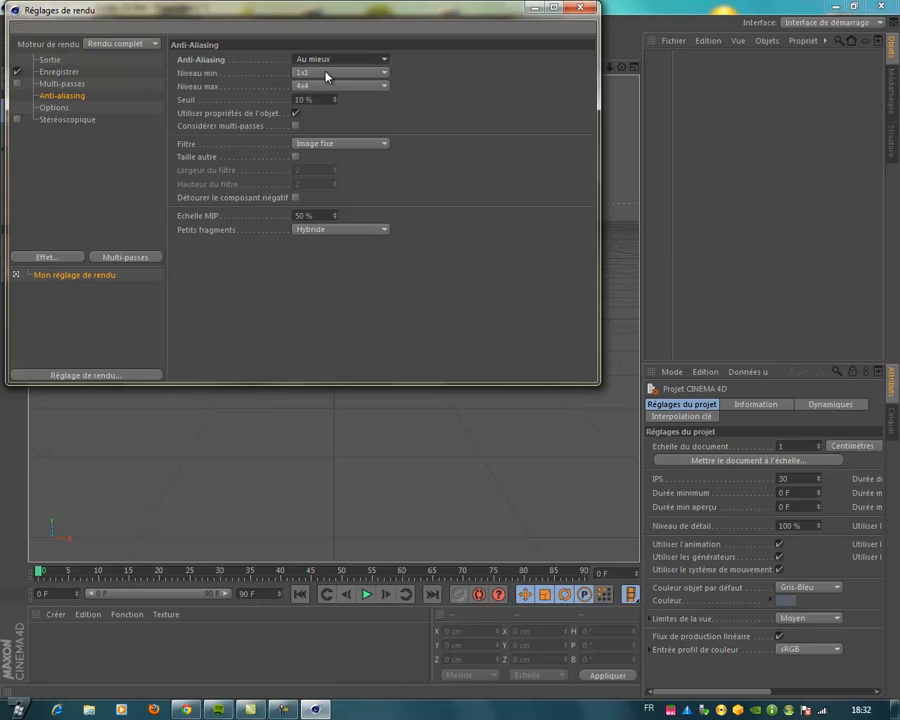
left_click(324, 73)
left_click(318, 101)
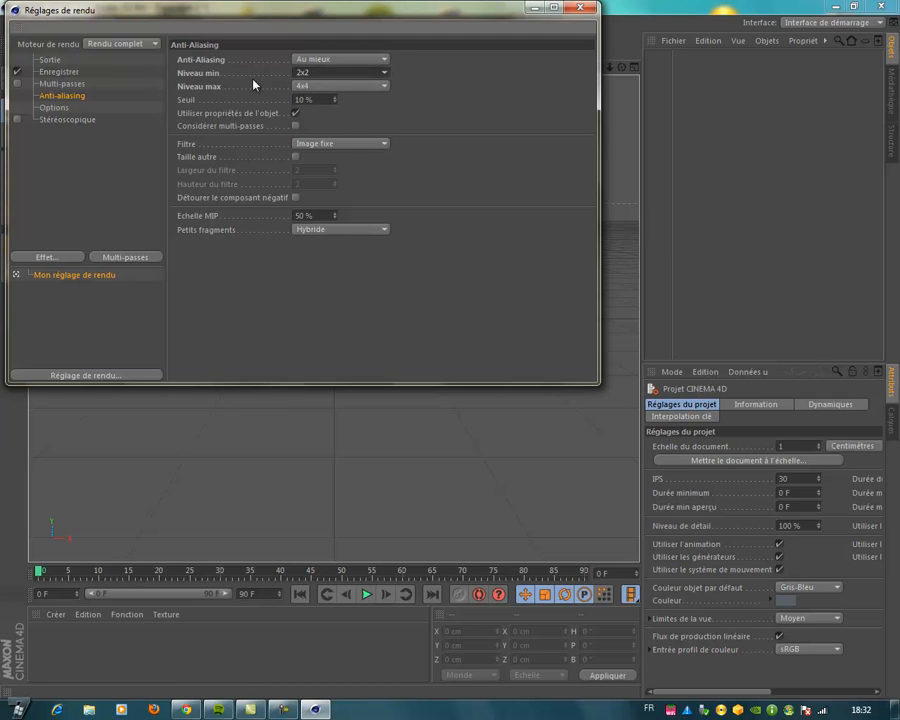
left_click(55, 107)
left_click(65, 119)
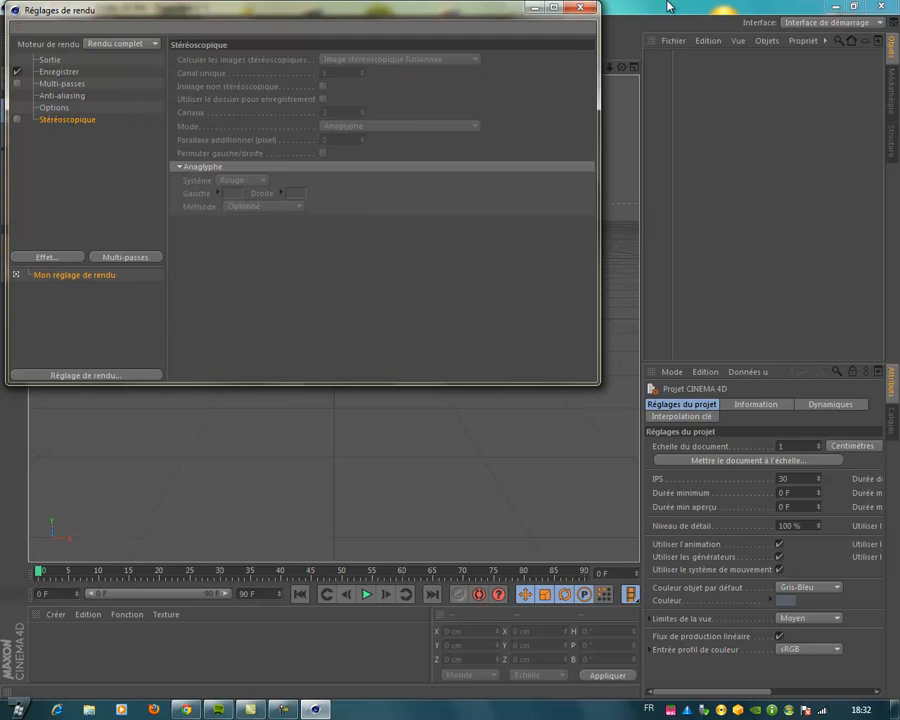
left_click(580, 7)
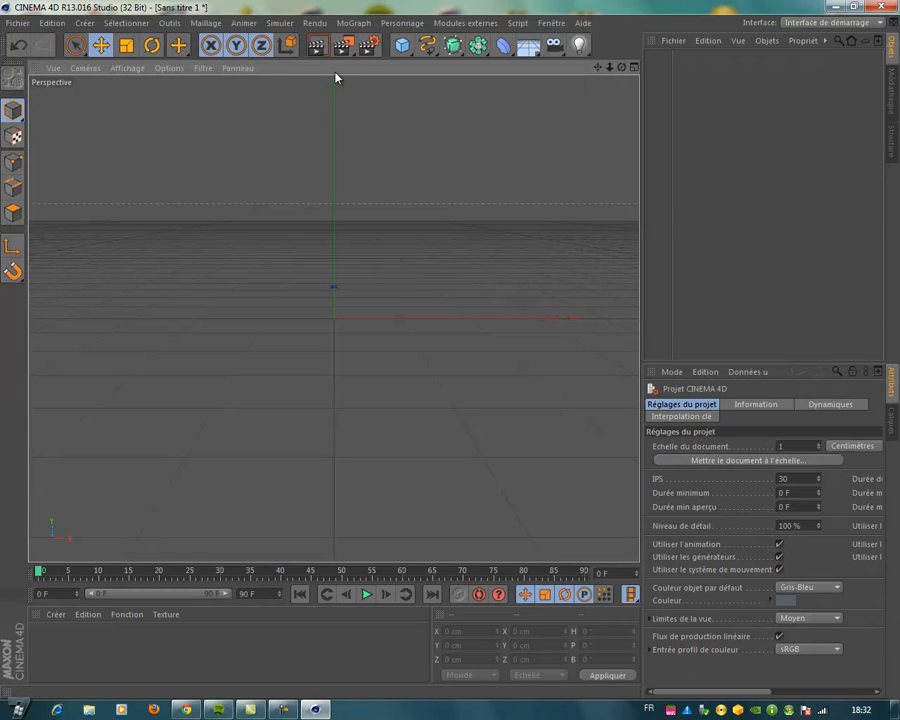
Add a MoGraph Mo Texte object and move it along the X axis to about -220 cm
left_click(346, 22)
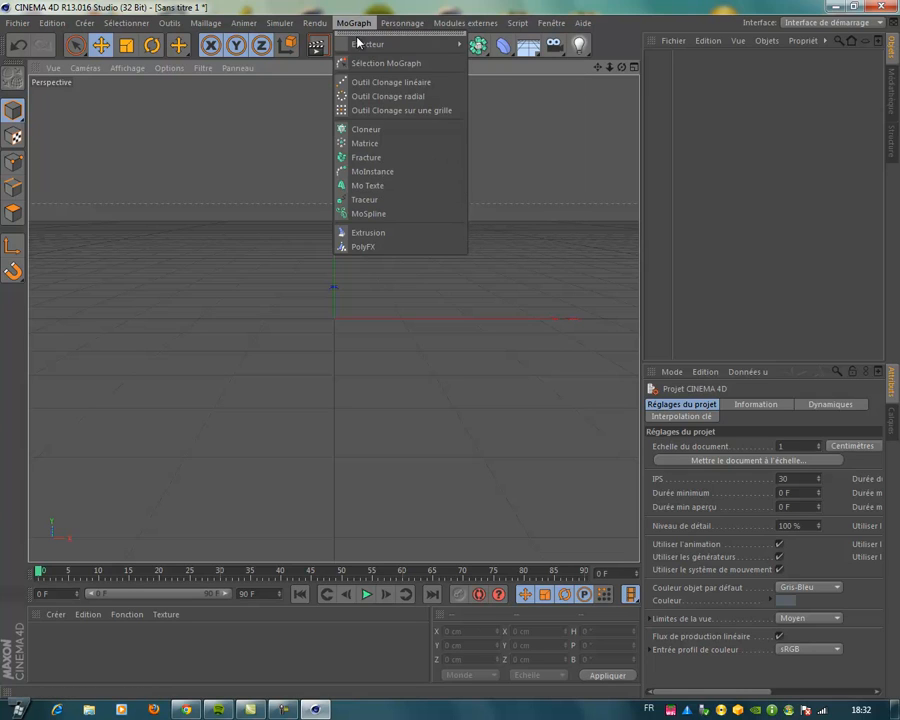
left_click(358, 188)
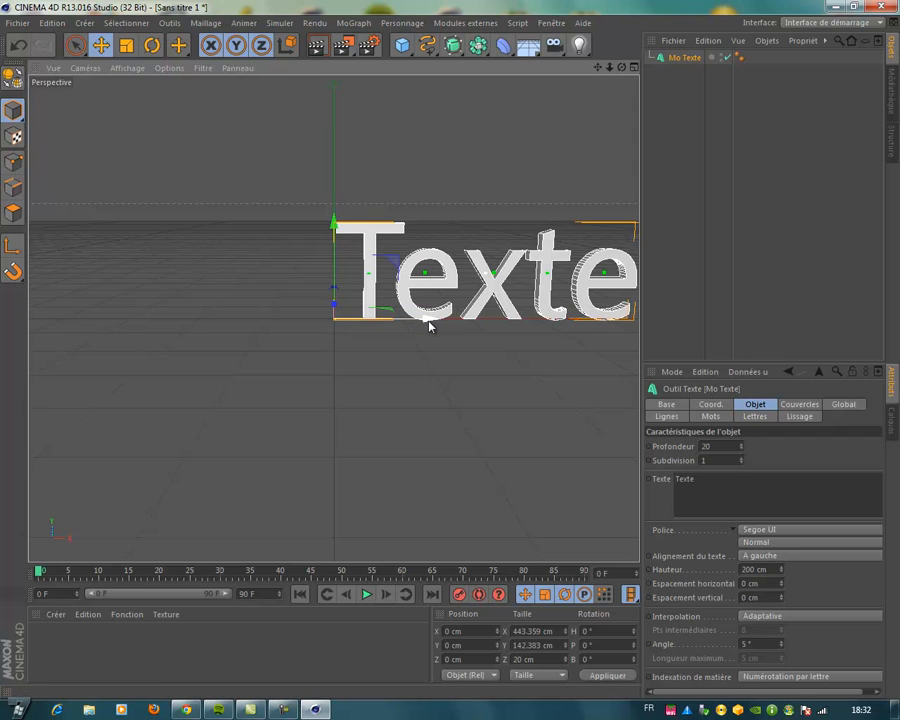
left_click_drag(430, 323, 282, 323)
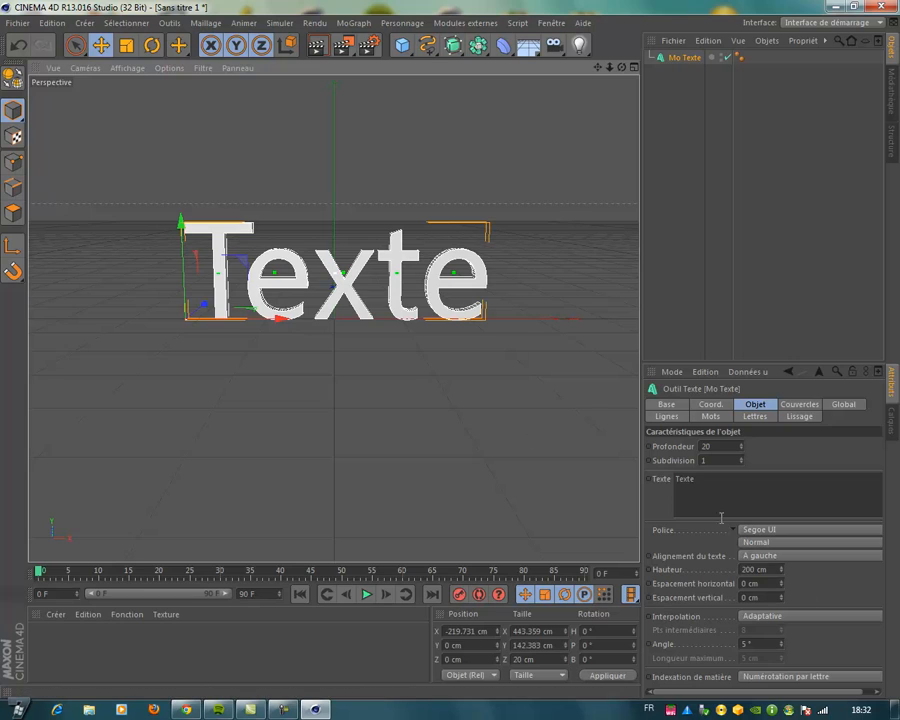
Set the text object's depth to 60 and replace its text with PsykoXDesign
double_click(716, 447)
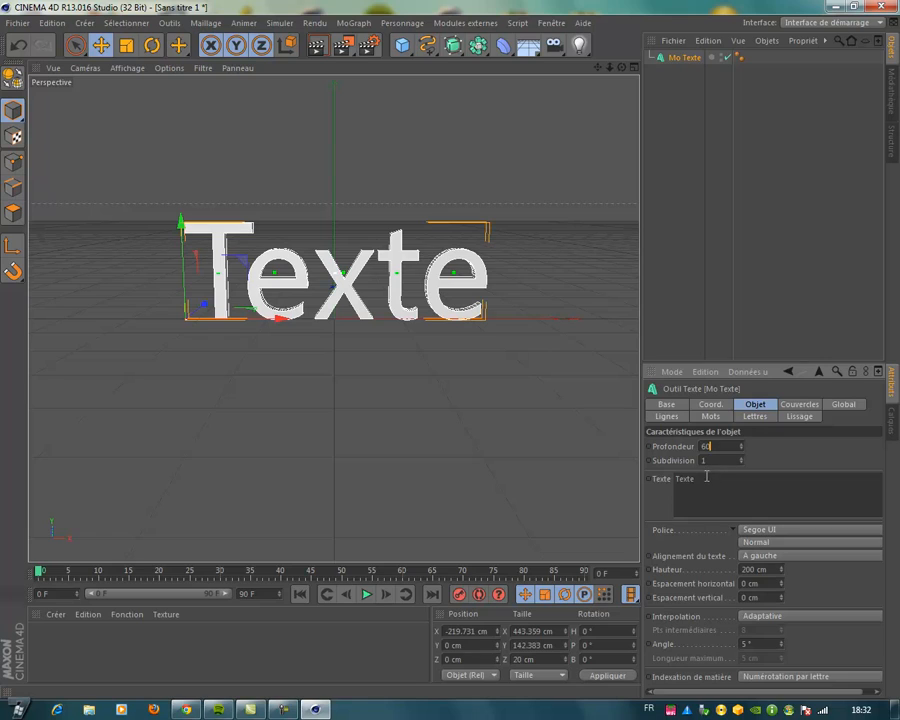
left_click_drag(706, 478, 653, 477)
key("BackSpace")
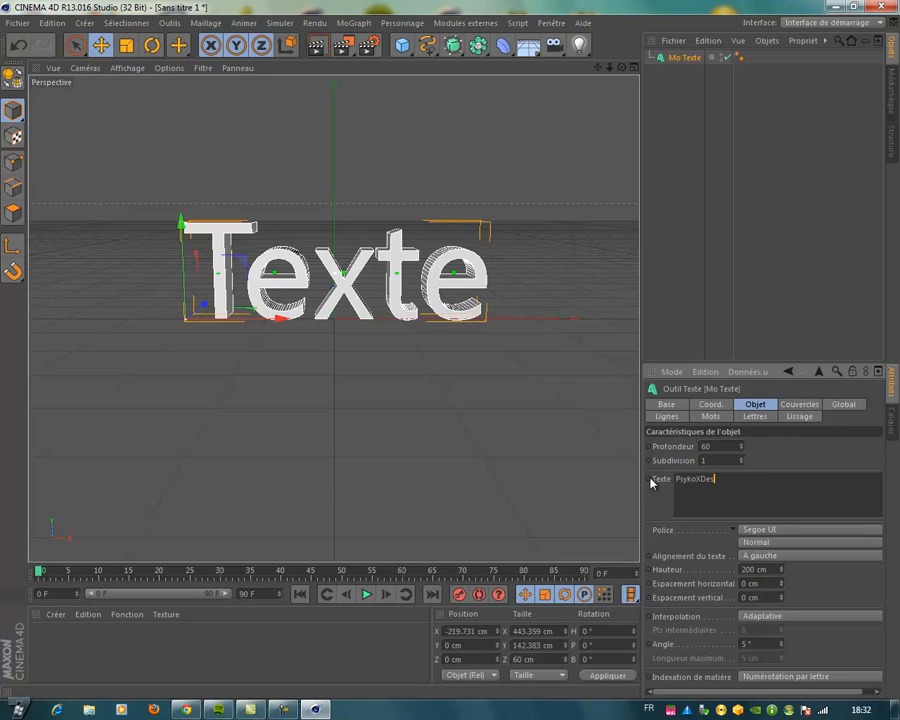
Change the font of the PsykoXDesign text to Impact
left_click(797, 531)
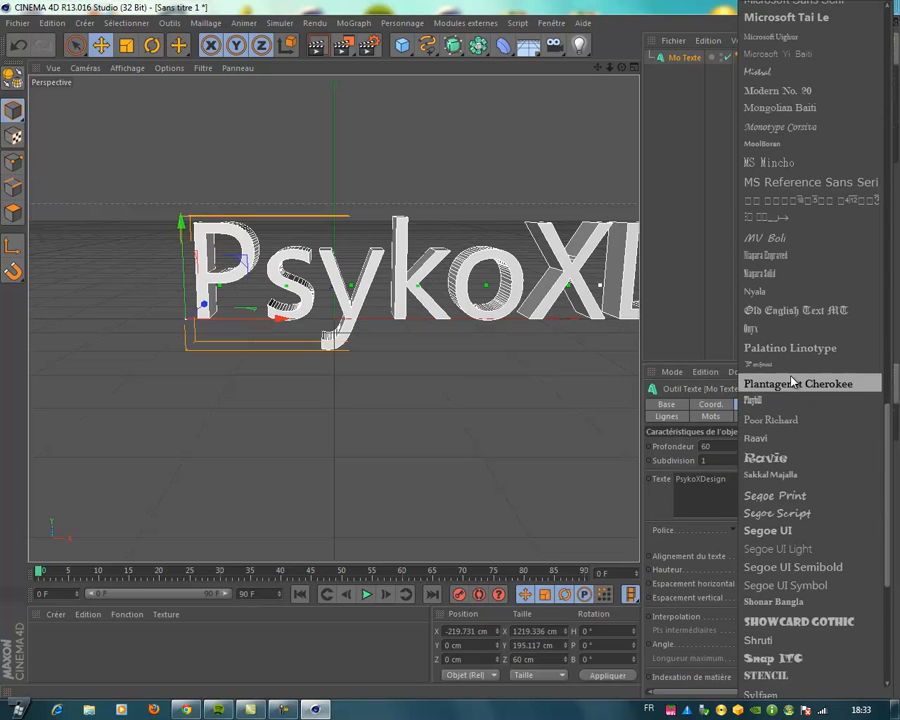
scroll(790, 368, "down", 5)
scroll(790, 368, "down", 2)
scroll(790, 367, "up", 10)
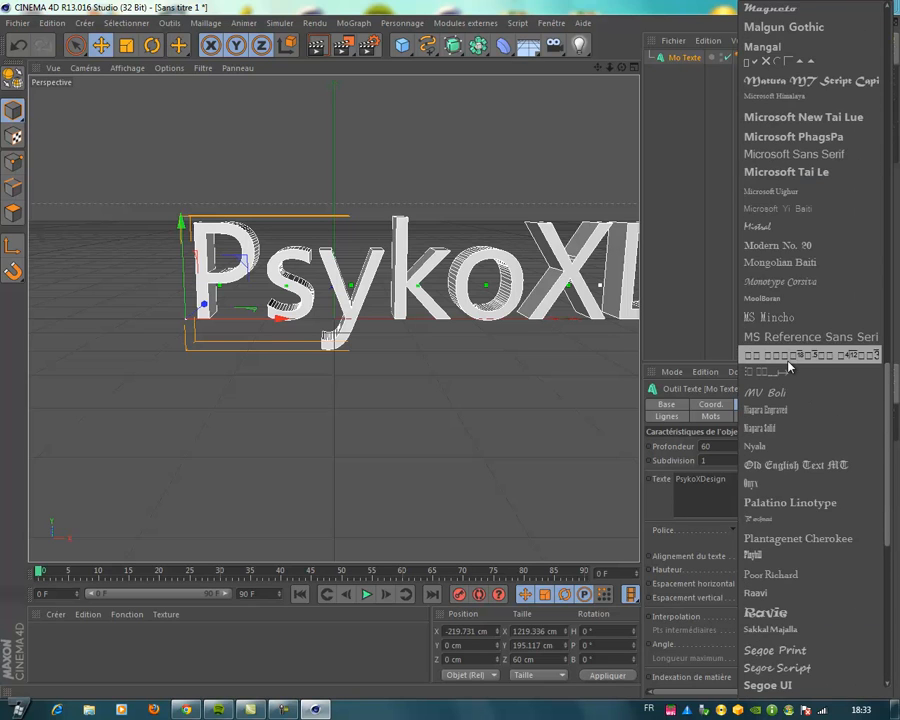
scroll(790, 367, "up", 7)
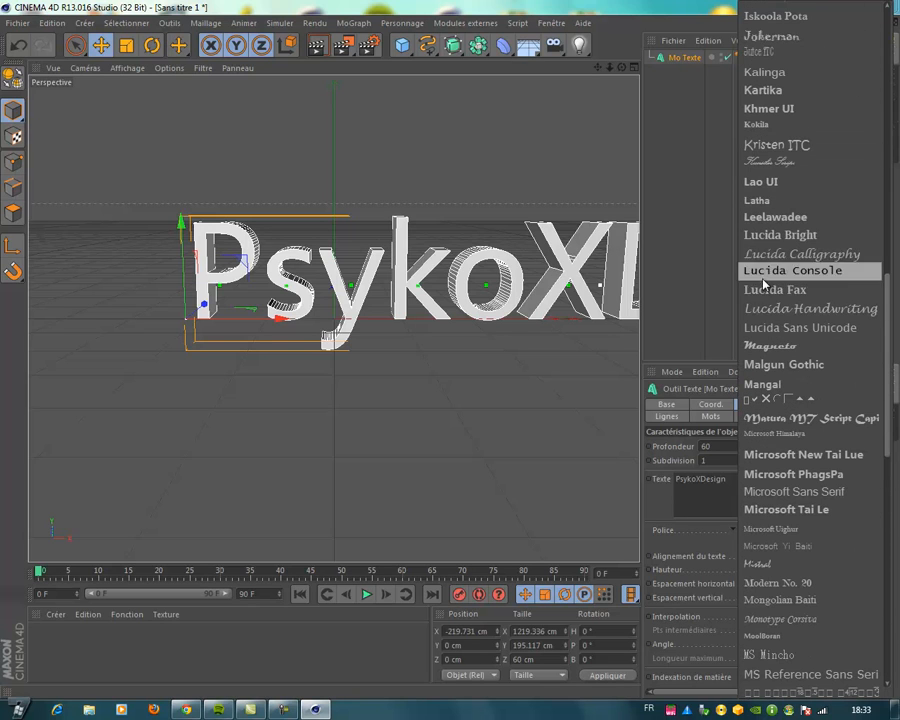
scroll(762, 224, "up", 3)
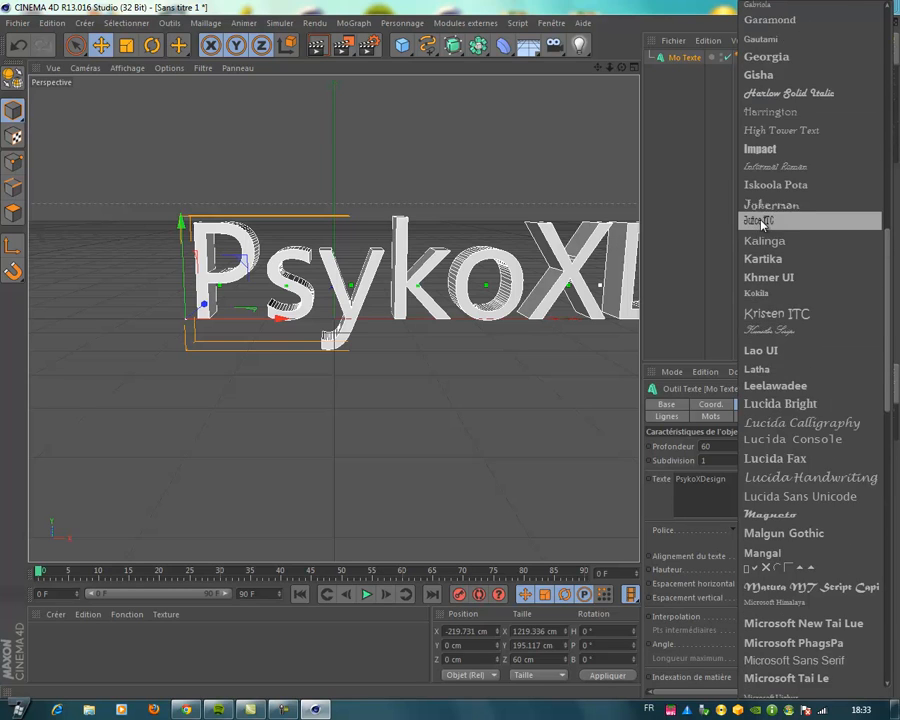
scroll(762, 224, "up", 2)
left_click(760, 234)
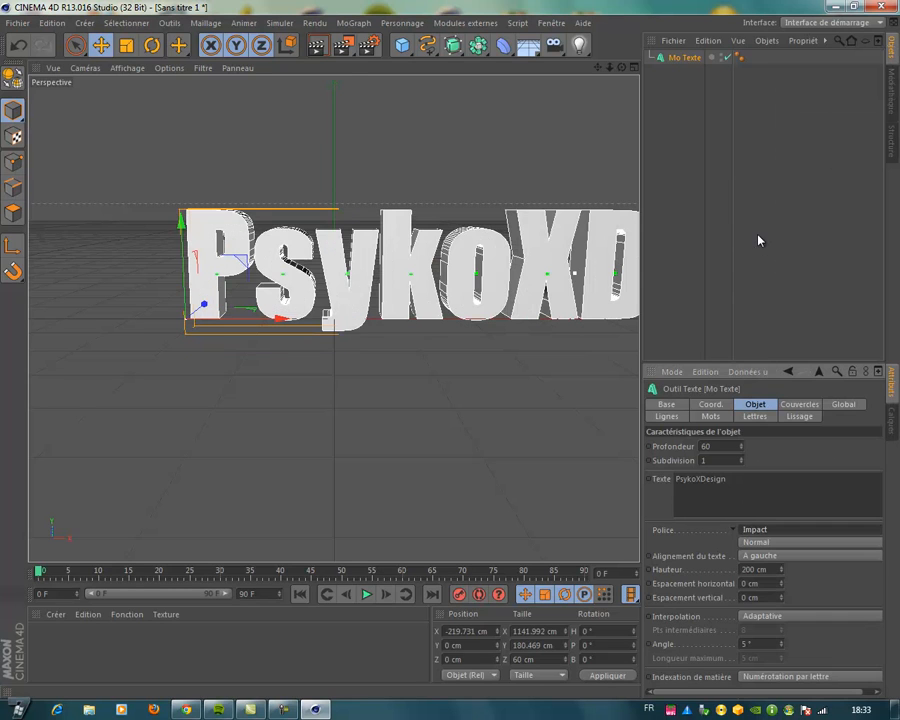
Scale the text down to about 716 cm wide and centre it in the view, at X about -335 cm
left_click_drag(285, 320, 163, 320)
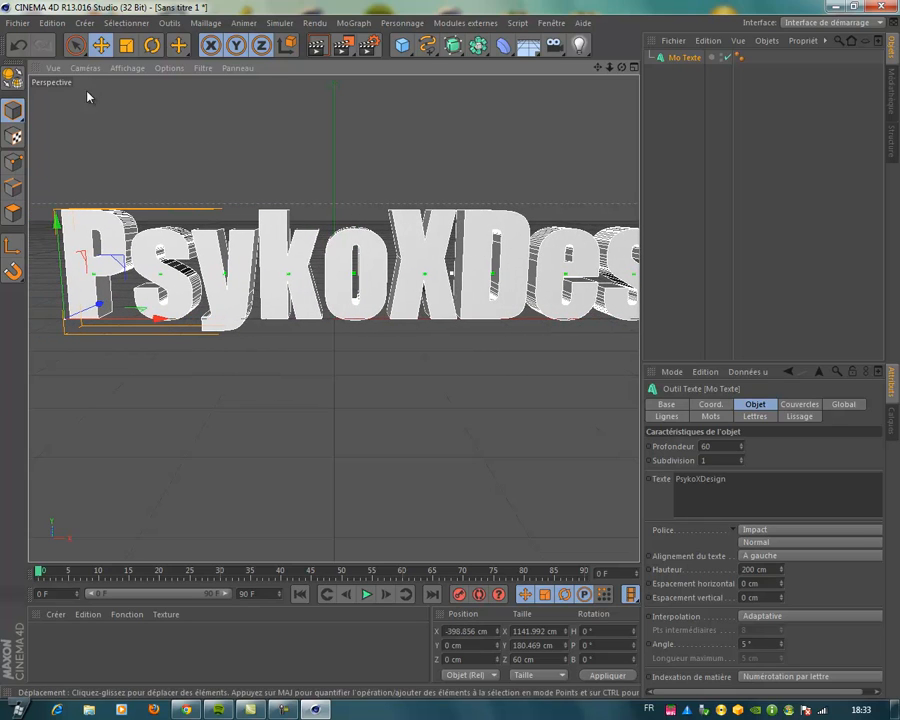
left_click(127, 46)
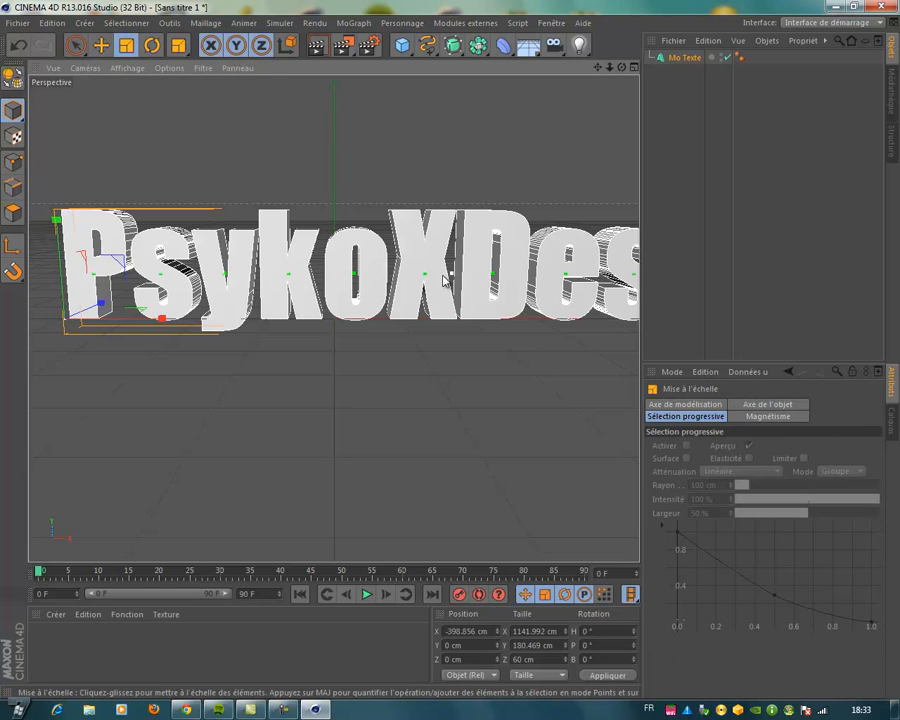
left_click_drag(166, 325, 126, 318)
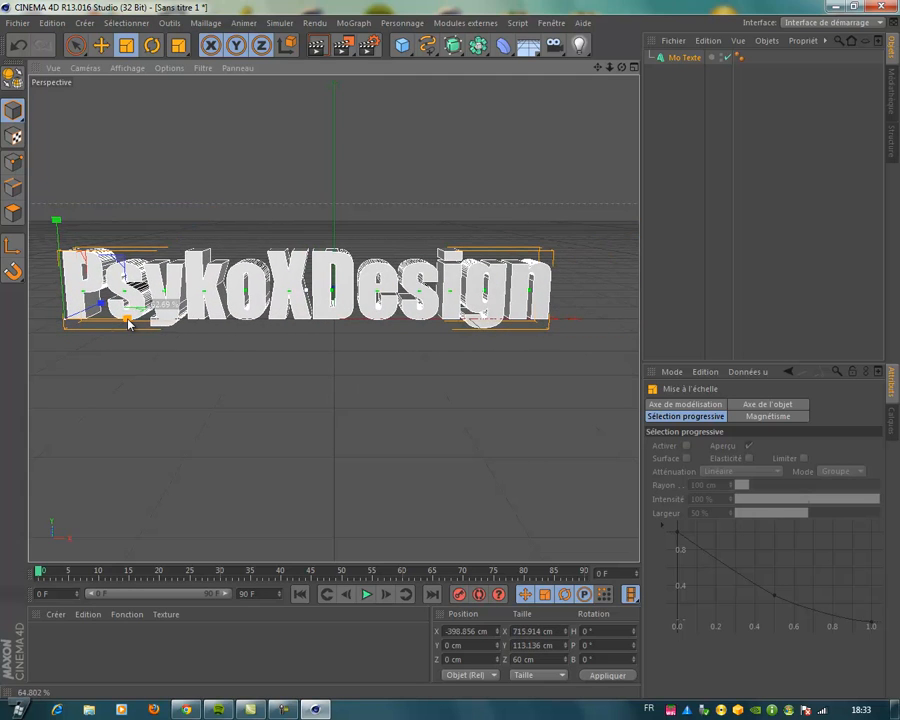
left_click(102, 45)
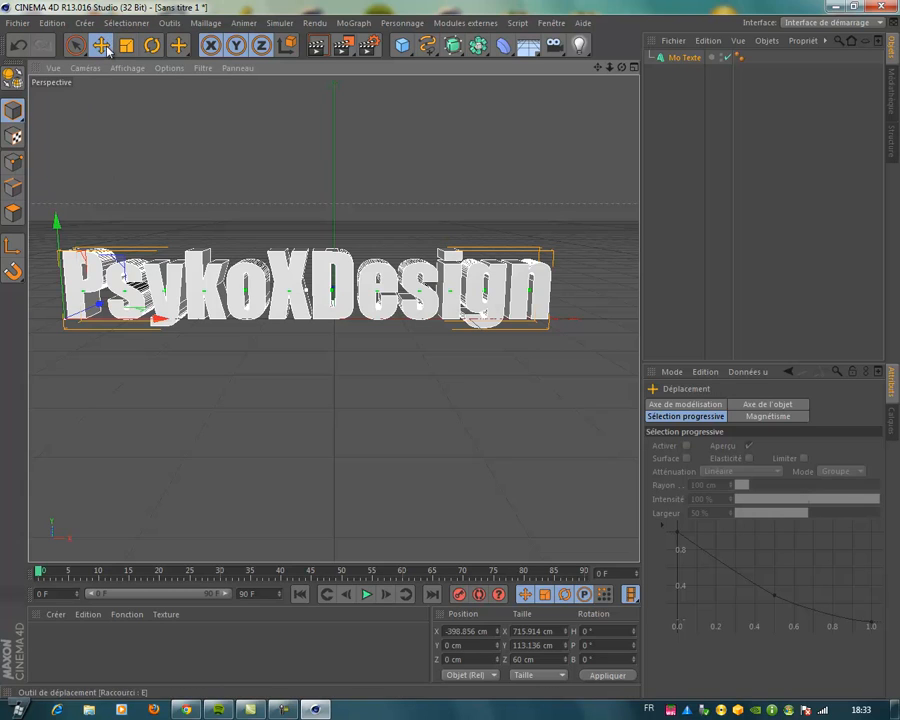
left_click_drag(170, 318, 201, 315)
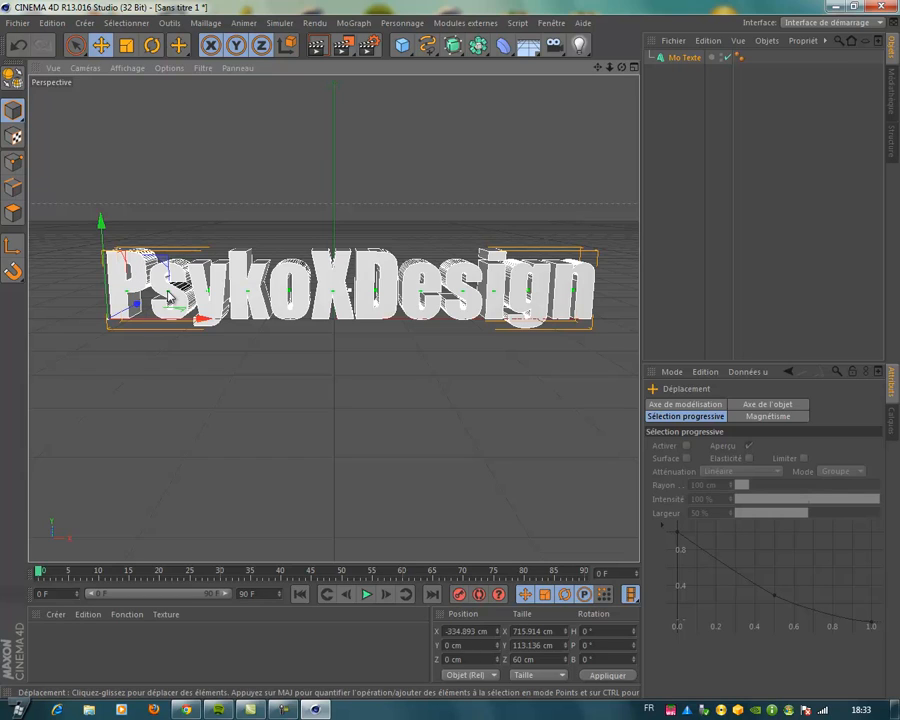
Create a new material and set its colour to pure red (255, 0, 0)
double_click(68, 641)
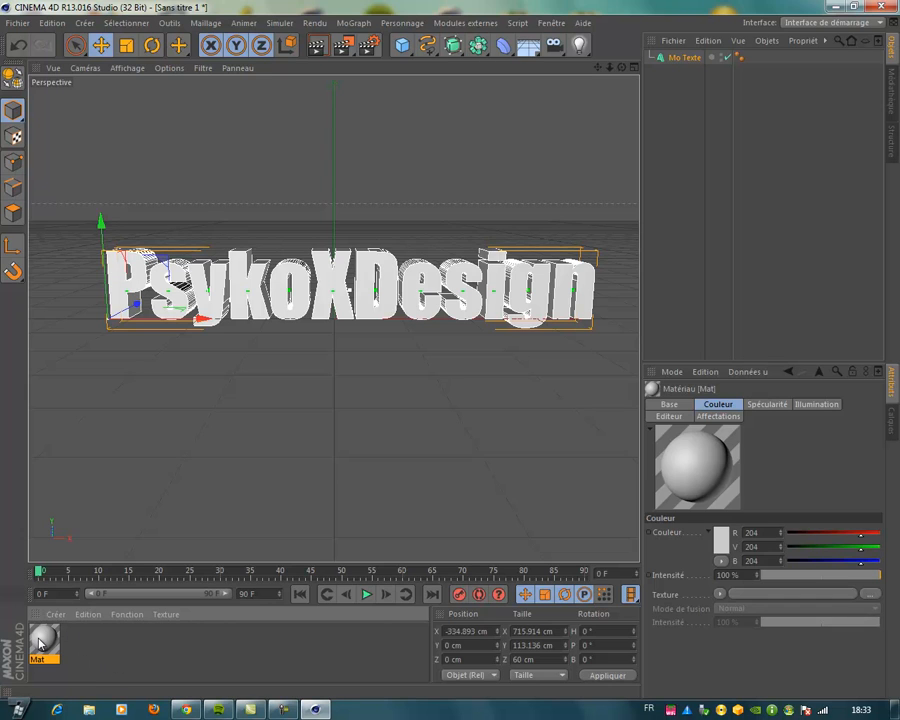
double_click(44, 638)
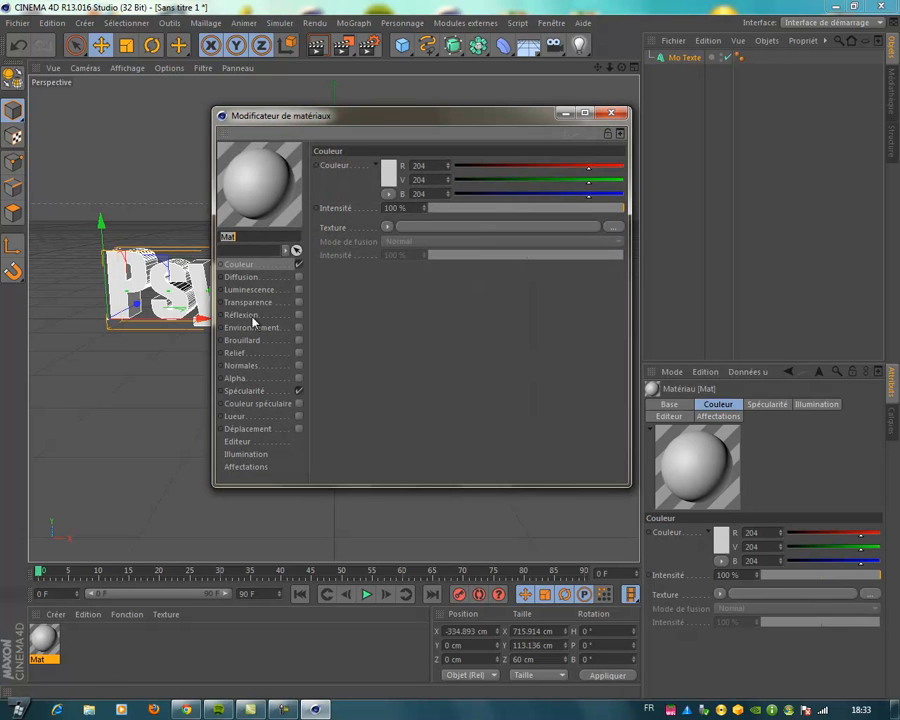
left_click(389, 173)
left_click(387, 147)
left_click_drag(387, 147, 407, 113)
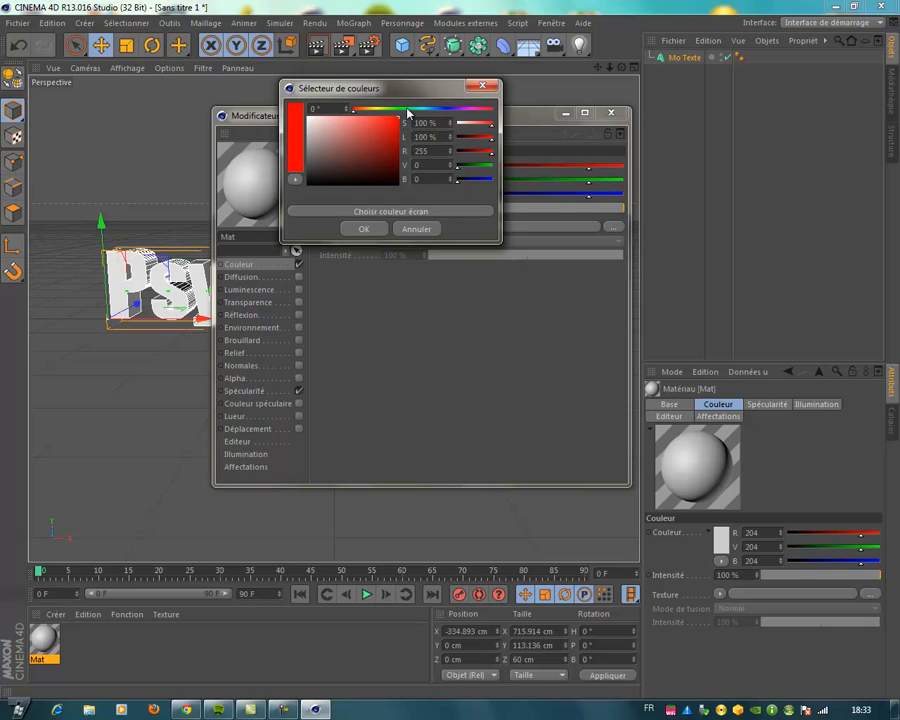
left_click(364, 228)
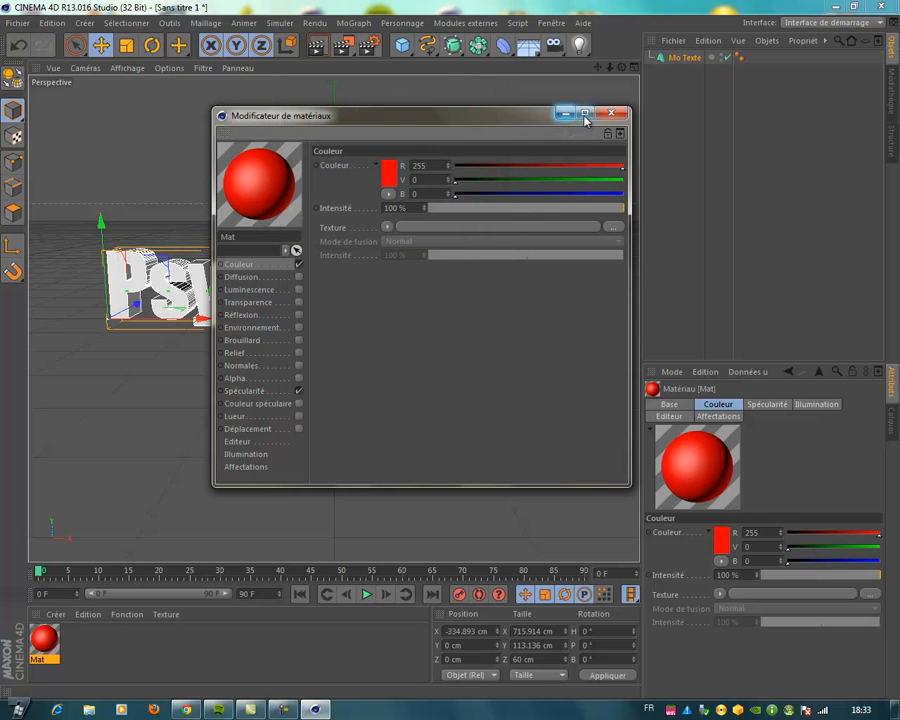
Make the PsykoXDesign text object editable and expand its hierarchy down to the individual letters
left_click(614, 114)
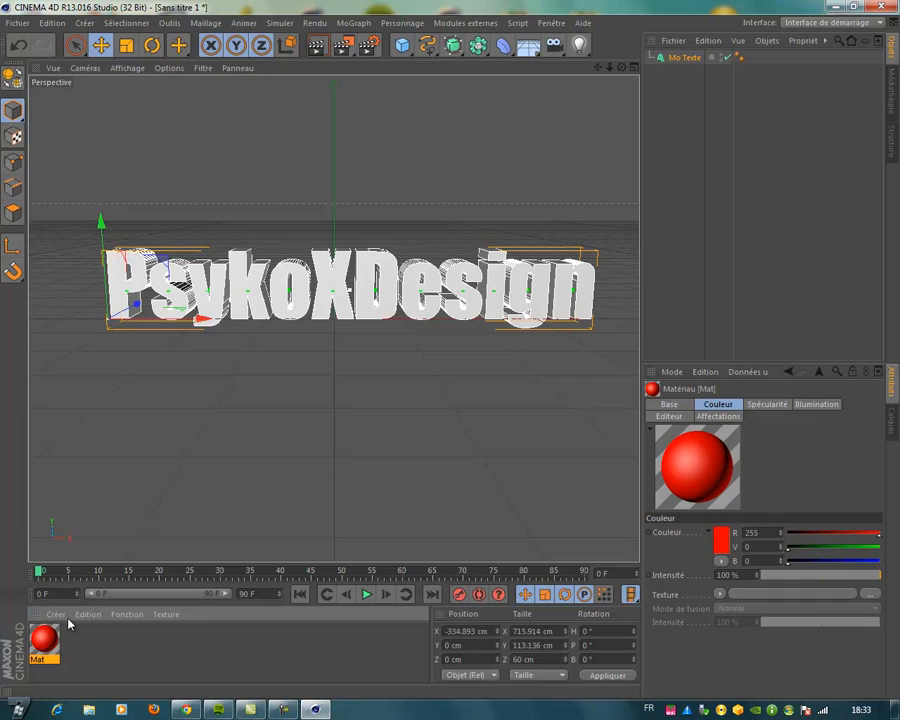
left_click(685, 58)
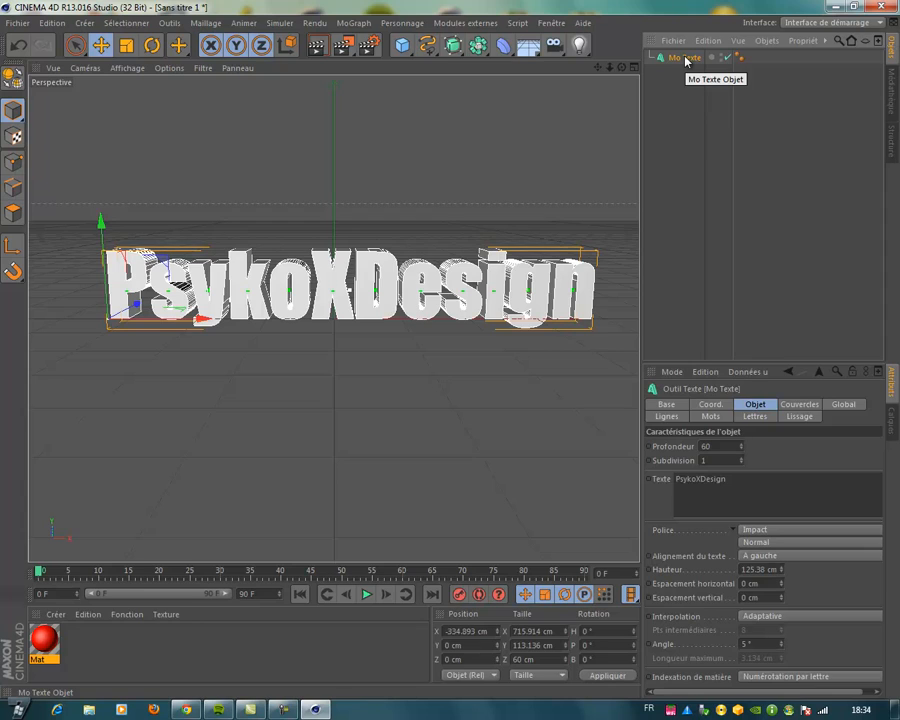
key("c")
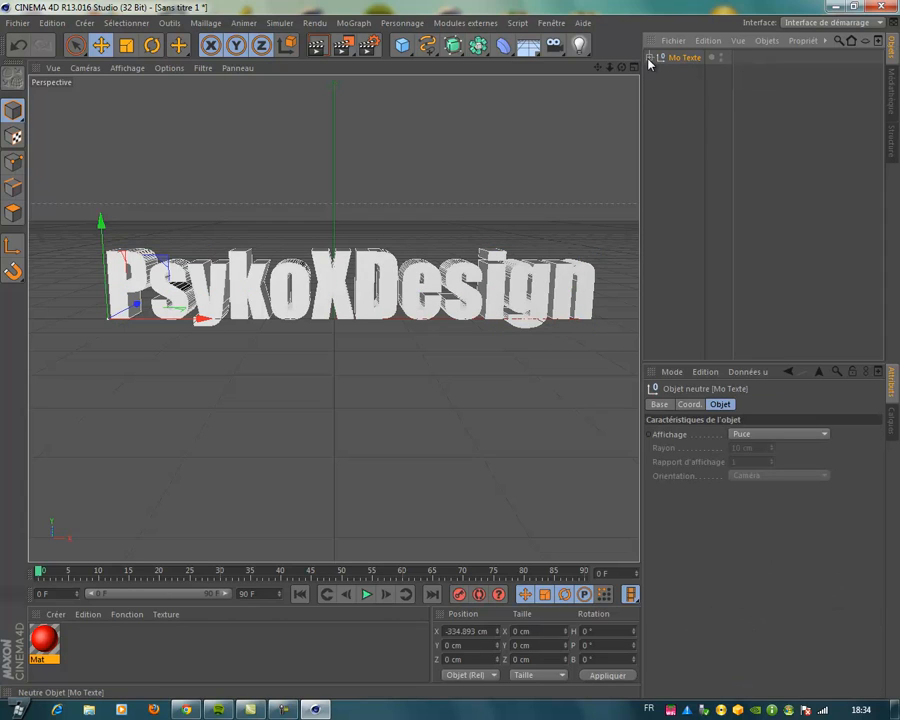
left_click(650, 58)
left_click(658, 71)
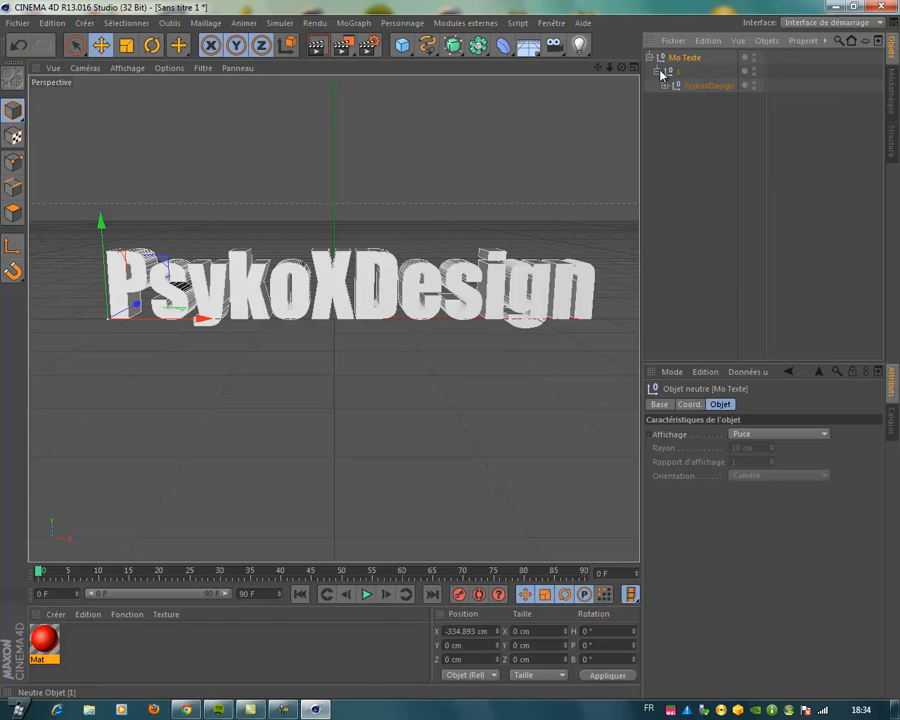
left_click(665, 86)
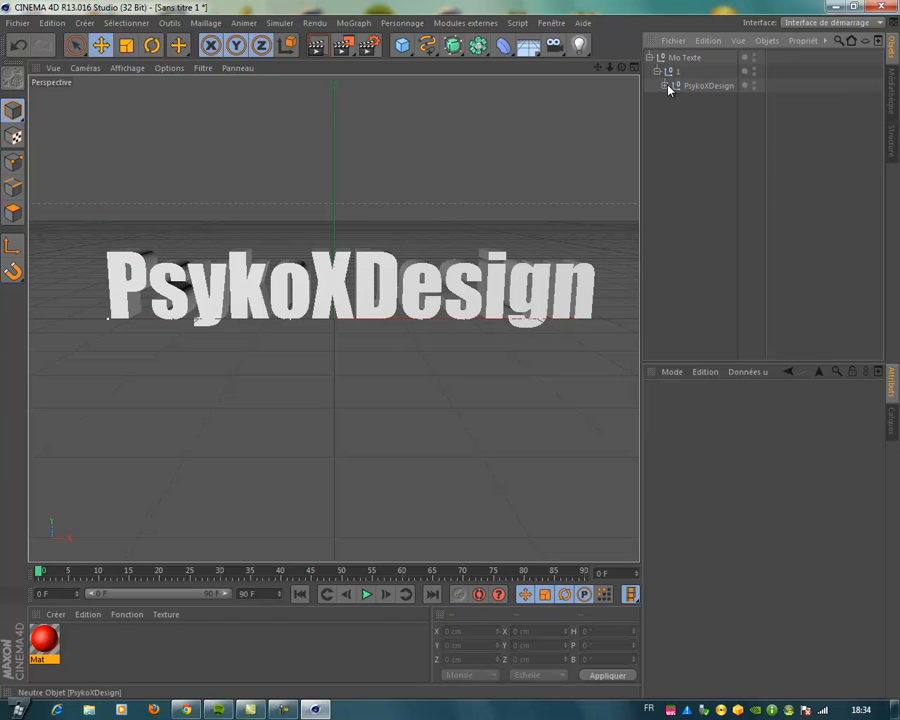
Apply the red material to the letter P only
left_click(698, 101)
left_click(703, 119)
left_click(694, 100)
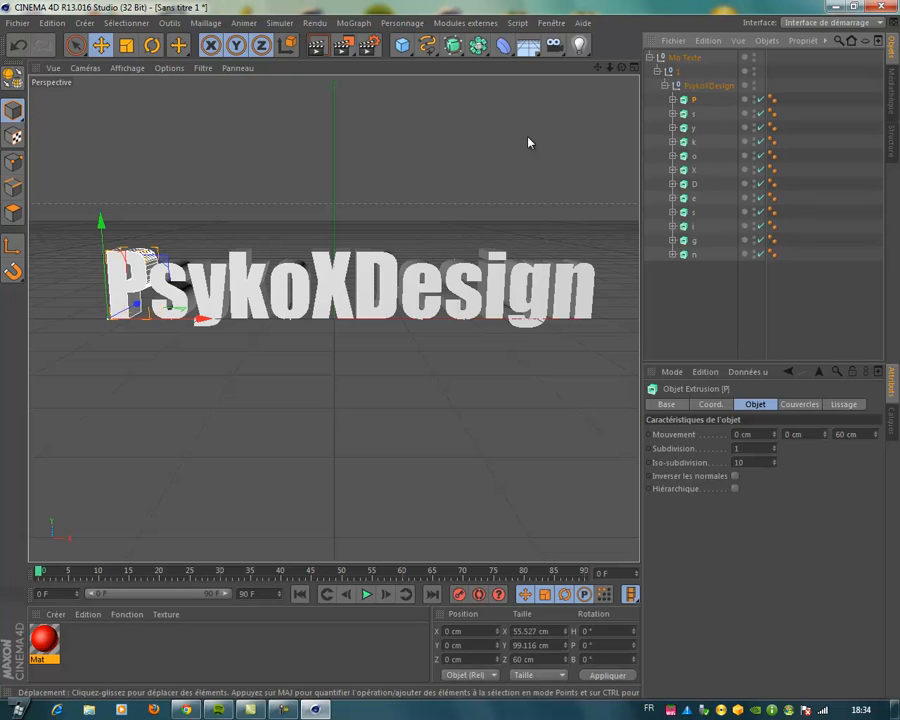
left_click_drag(100, 221, 100, 219)
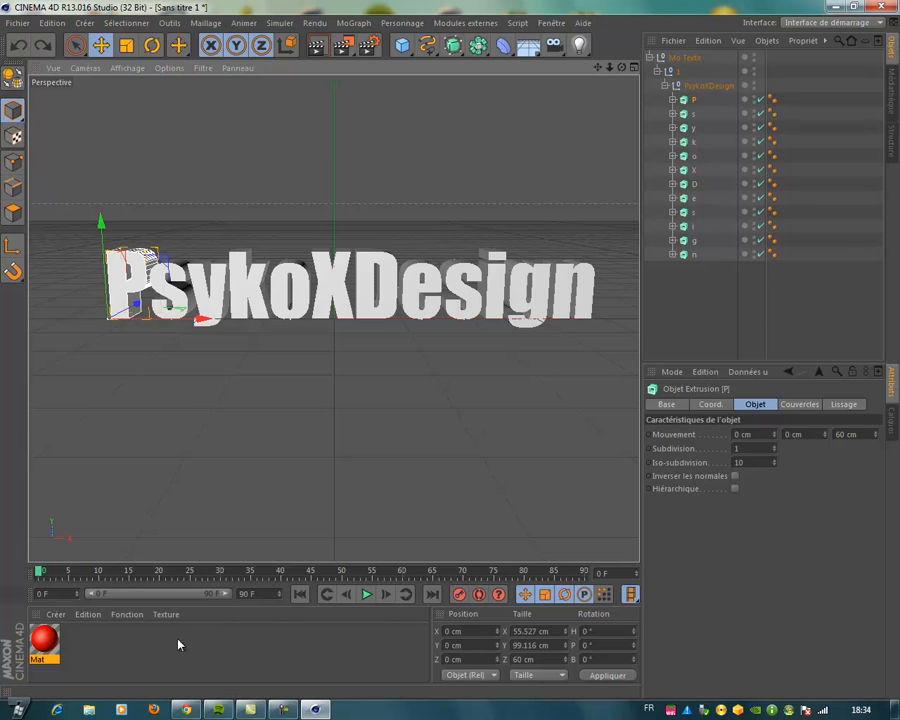
left_click(45, 646)
left_click_drag(45, 646, 101, 200)
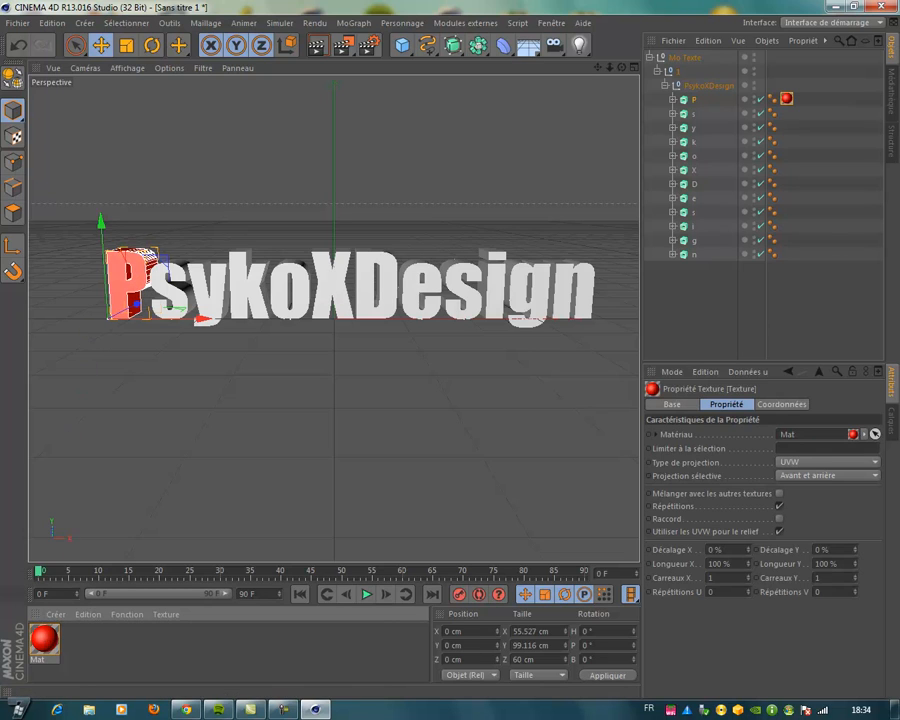
Create a second material coloured yellow (233, 255, 0) and apply it to the first letter s
double_click(86, 642)
double_click(44, 642)
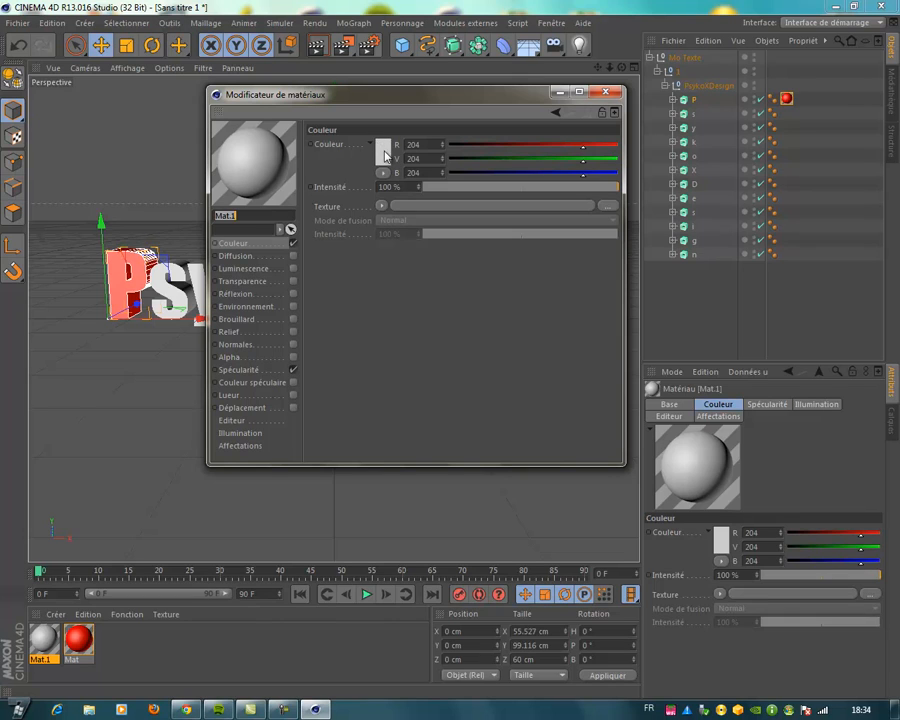
left_click(385, 155)
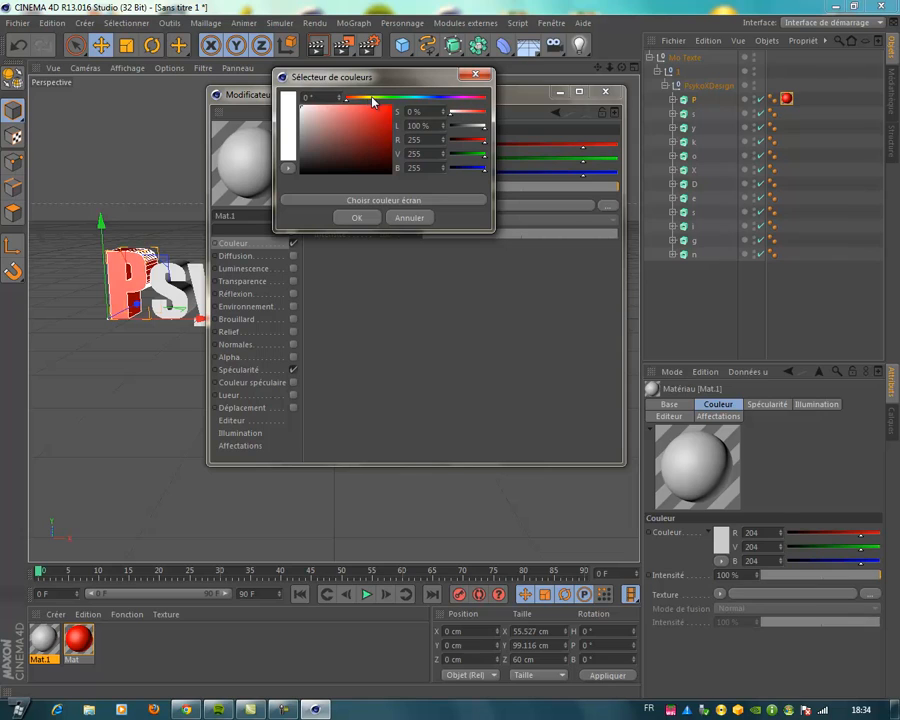
left_click(368, 97)
left_click(390, 105)
left_click(356, 217)
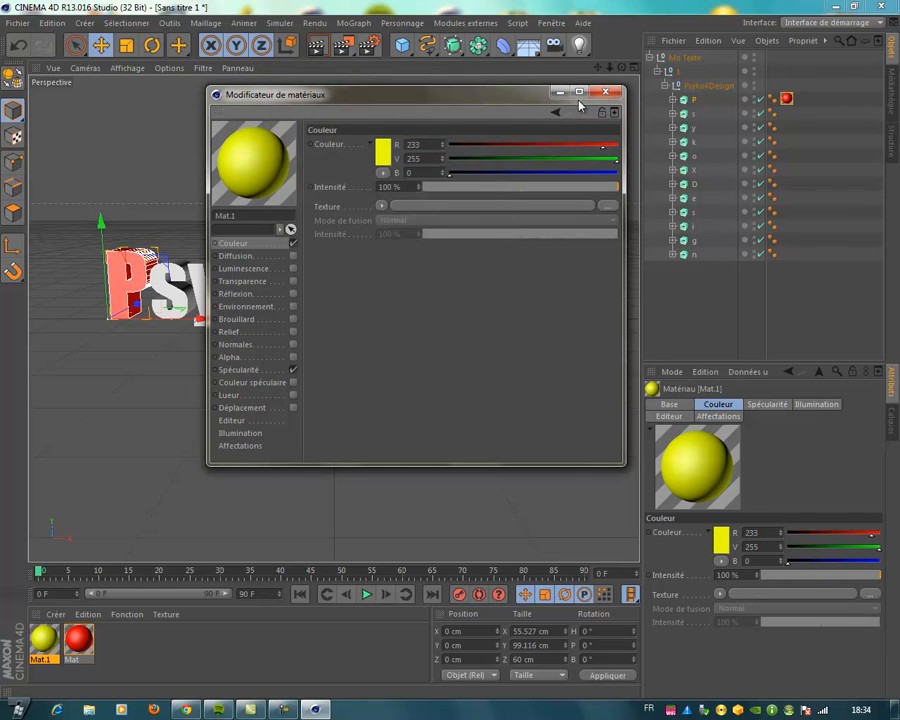
left_click(609, 92)
left_click_drag(36, 636, 181, 302)
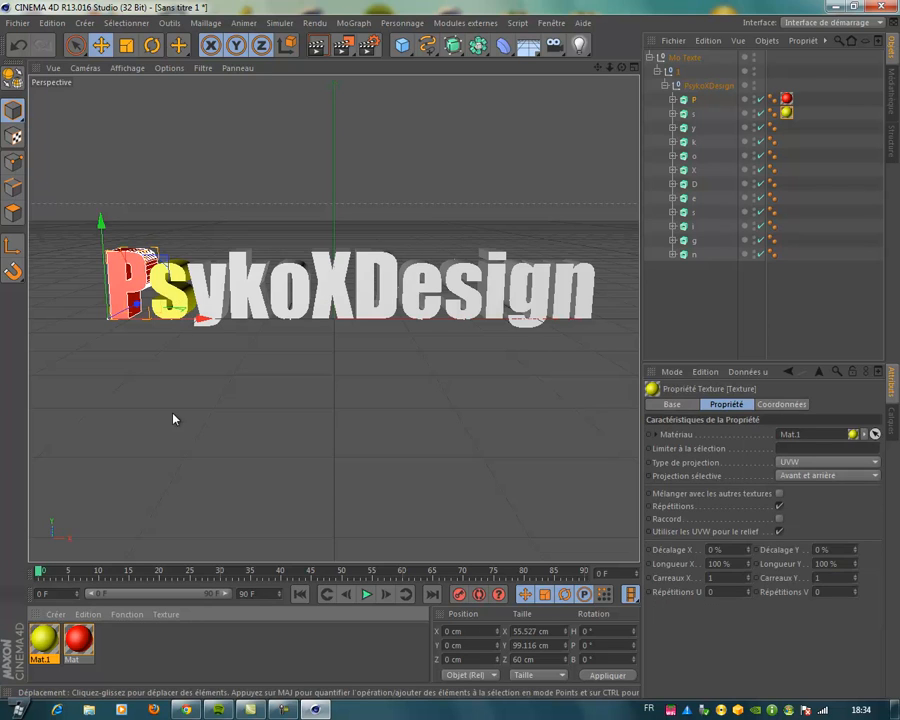
Create a third material coloured pure green (0, 255, 0) and apply it to the letter y
double_click(112, 640)
double_click(45, 645)
left_click(380, 146)
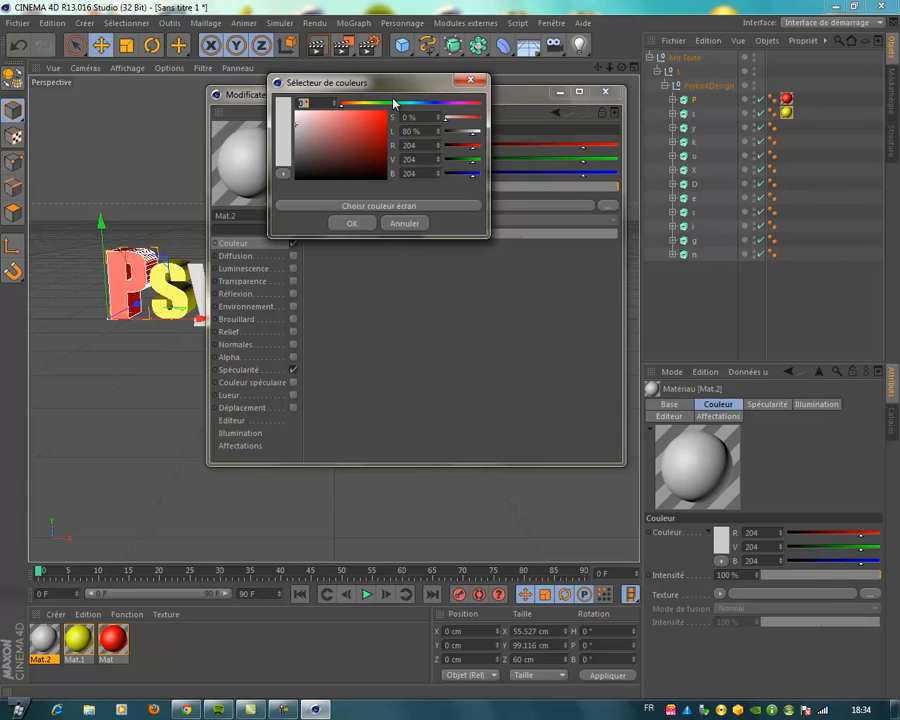
left_click(393, 102)
left_click(345, 223)
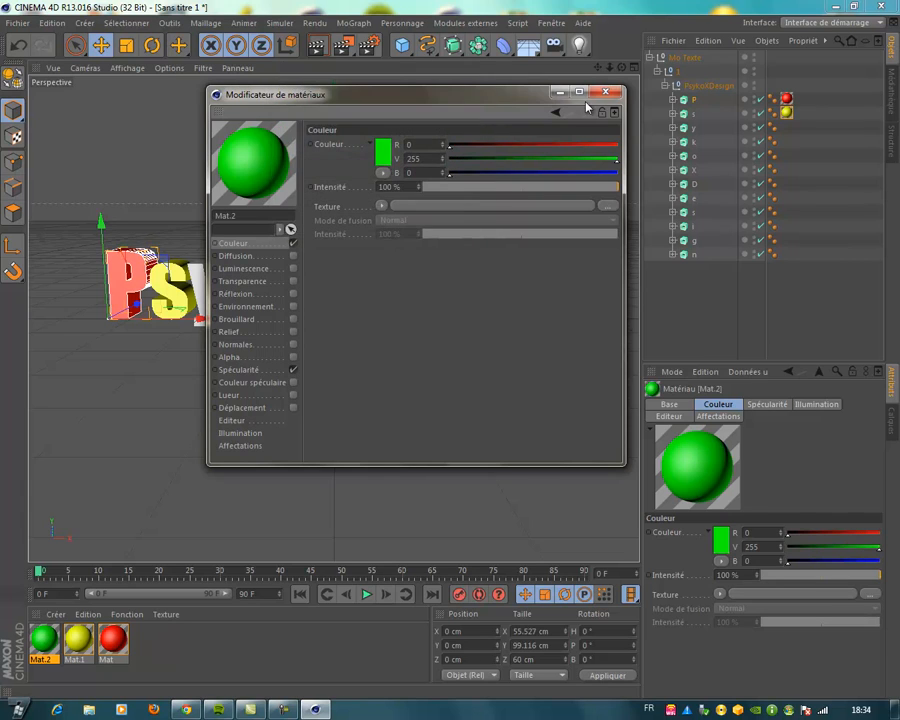
left_click(605, 91)
left_click_drag(40, 632, 200, 295)
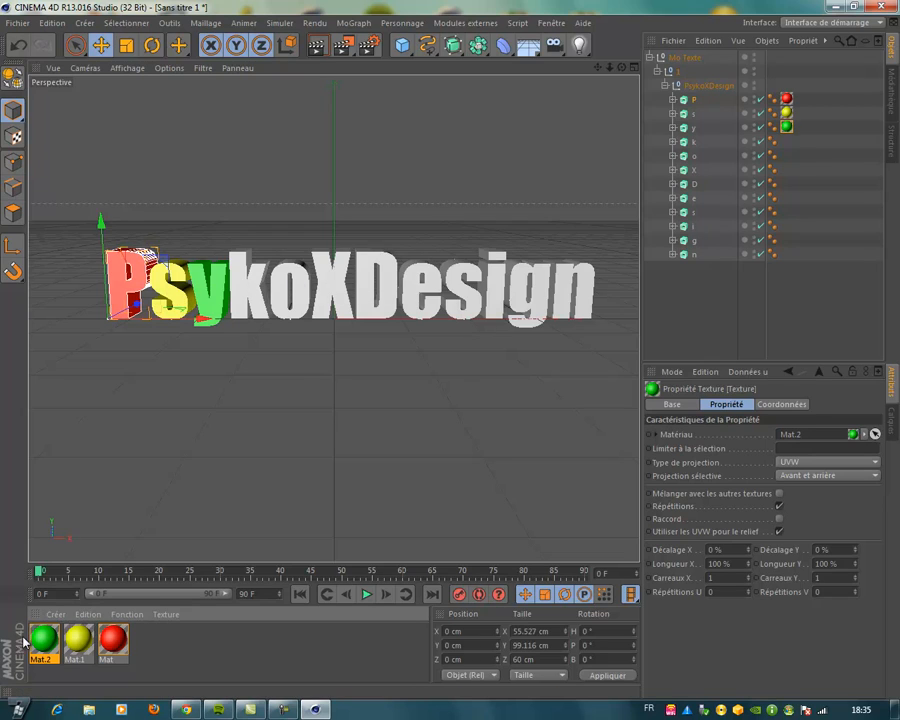
Colour the remaining letters from k to n in a repeating red, yellow, green sequence and render the view as a preview
left_click_drag(113, 643, 245, 290)
left_click_drag(229, 352, 292, 290)
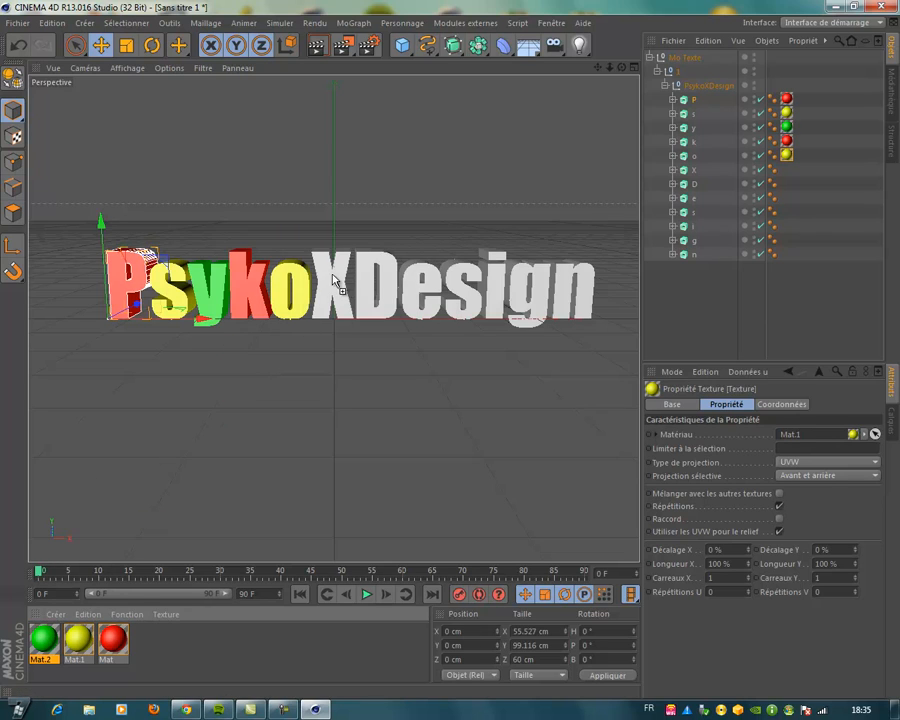
left_click_drag(43, 638, 352, 304)
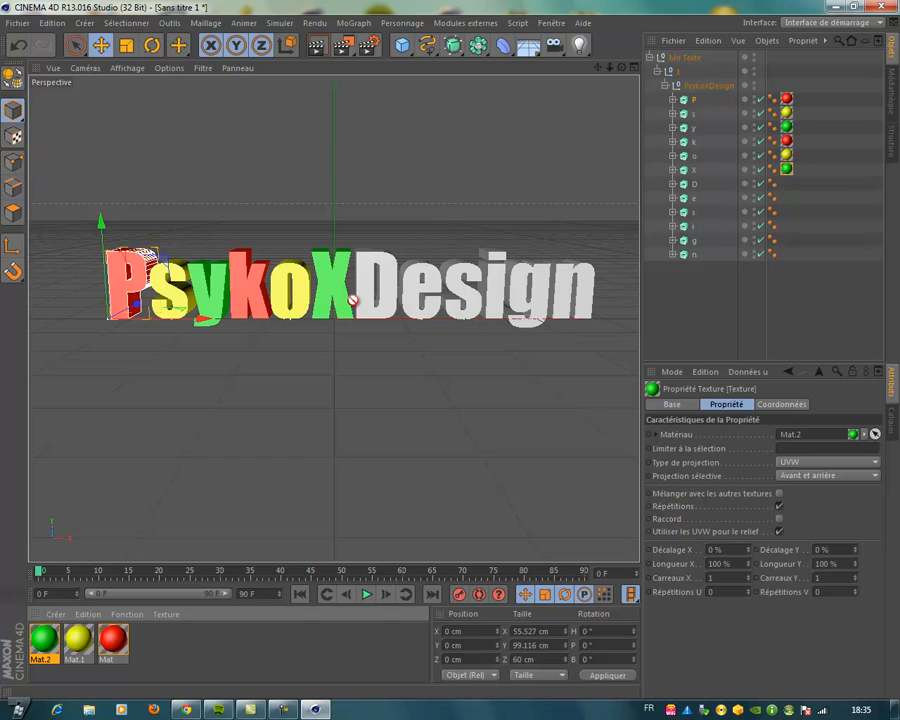
left_click_drag(113, 643, 378, 295)
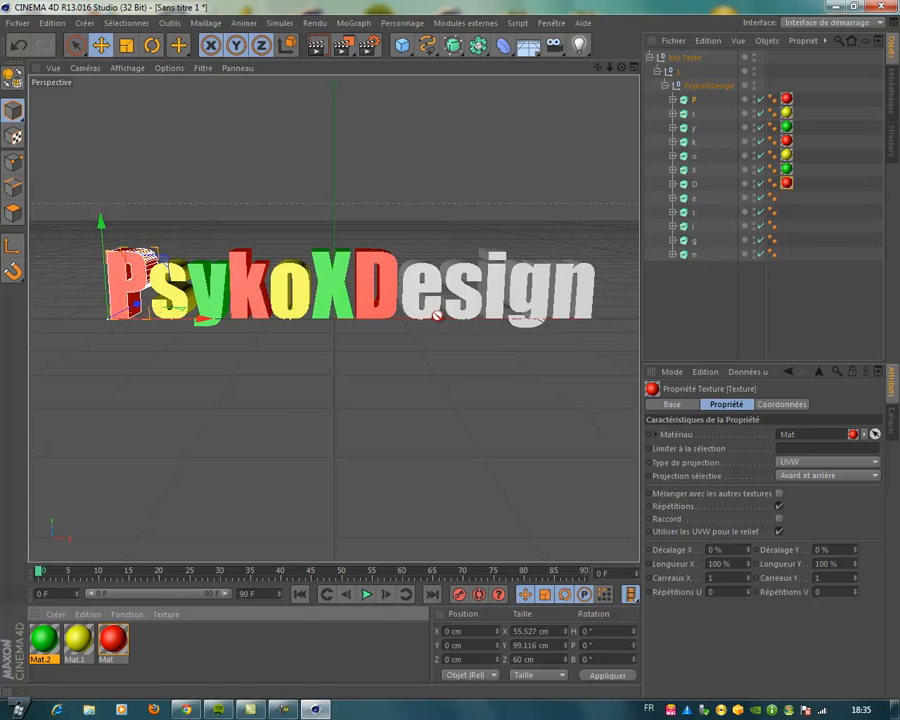
left_click_drag(78, 638, 420, 292)
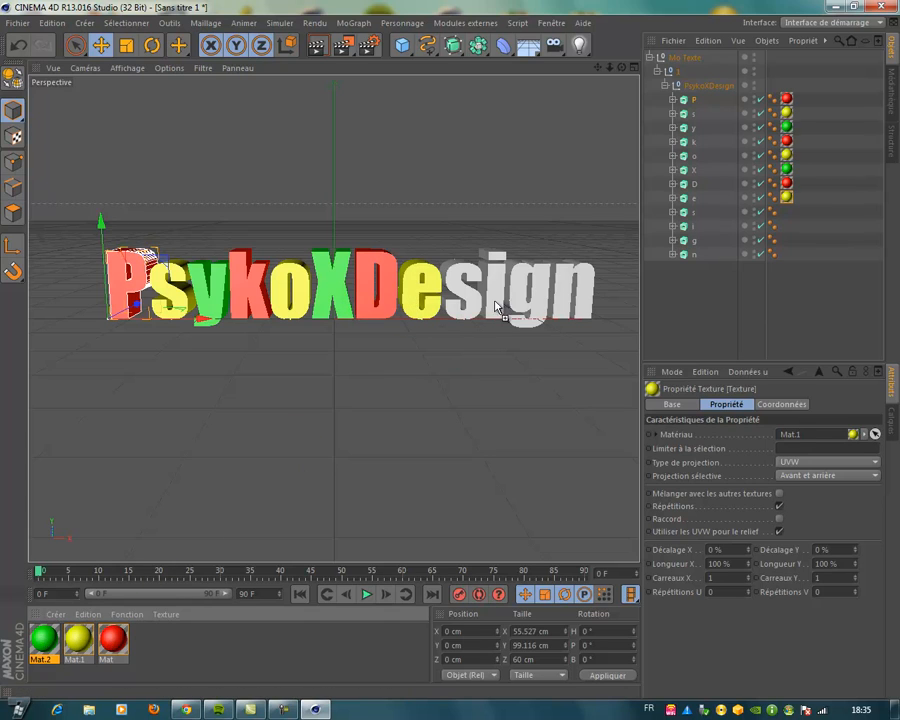
left_click_drag(502, 306, 462, 295)
left_click_drag(107, 643, 493, 292)
left_click_drag(72, 645, 567, 290)
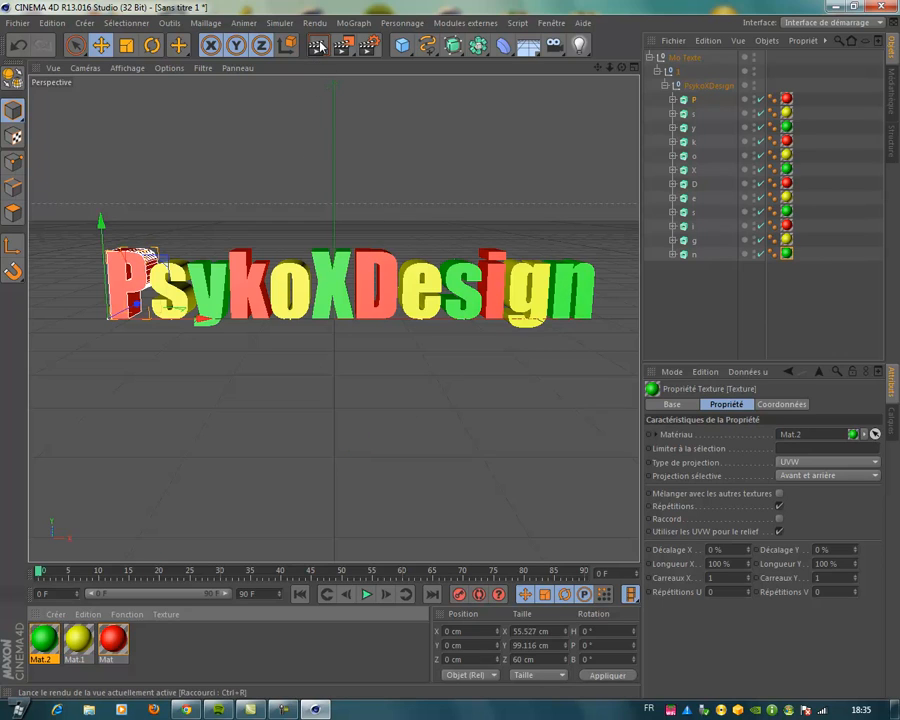
key("ctrl+r")
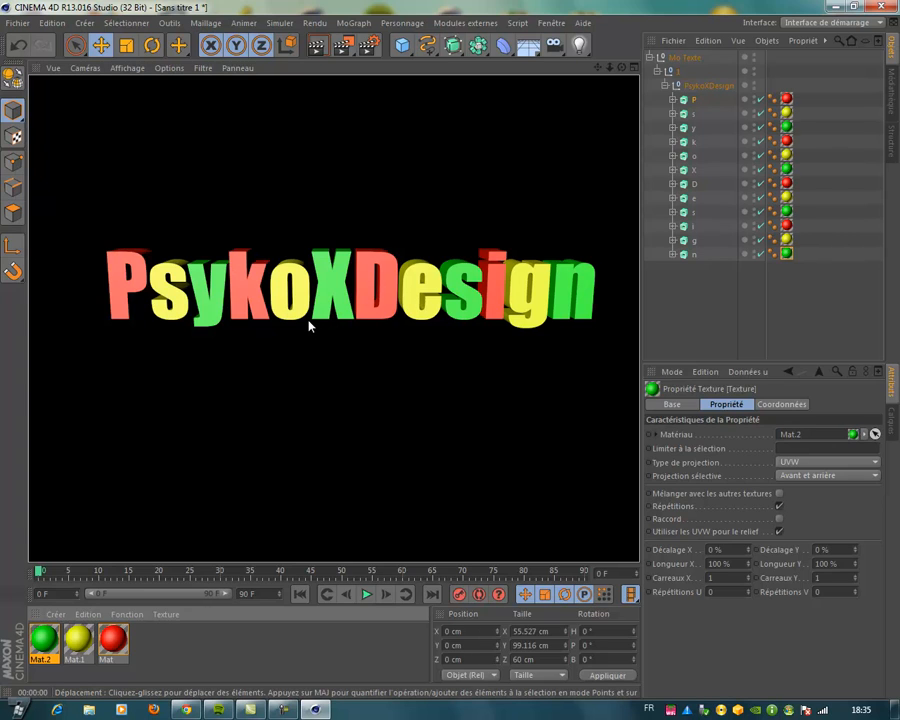
left_click(532, 157)
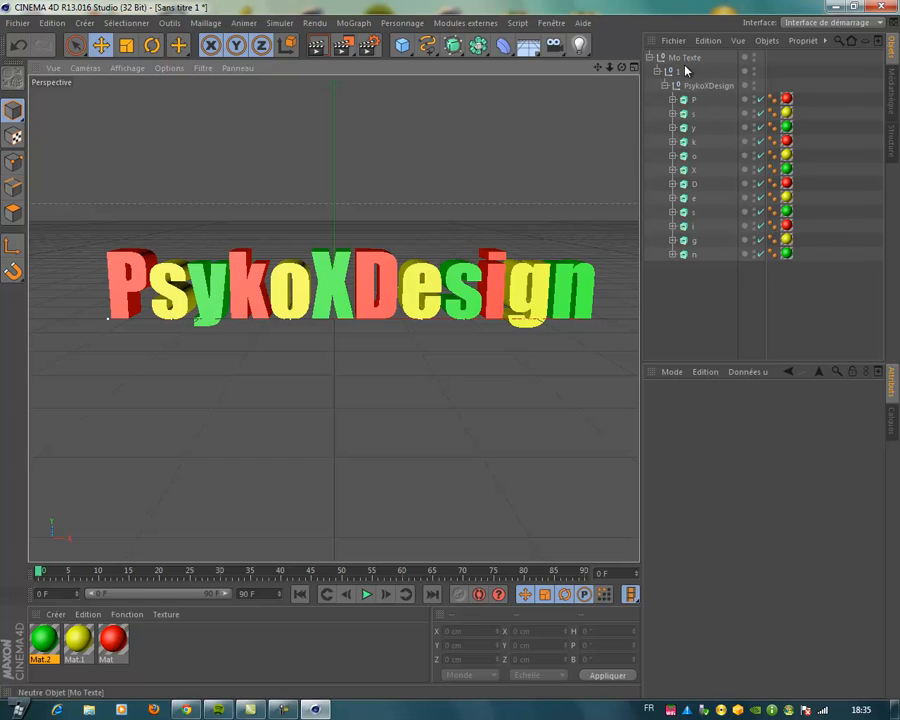
Add a floor object and lower it just beneath the text, to Y about -10 cm
left_click(533, 50)
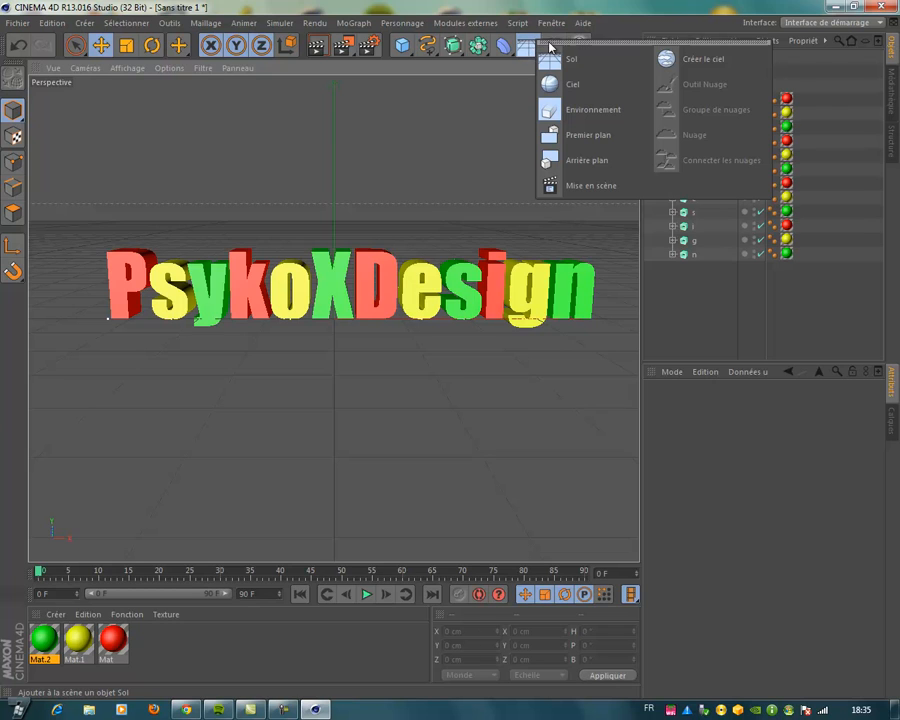
left_click(560, 62)
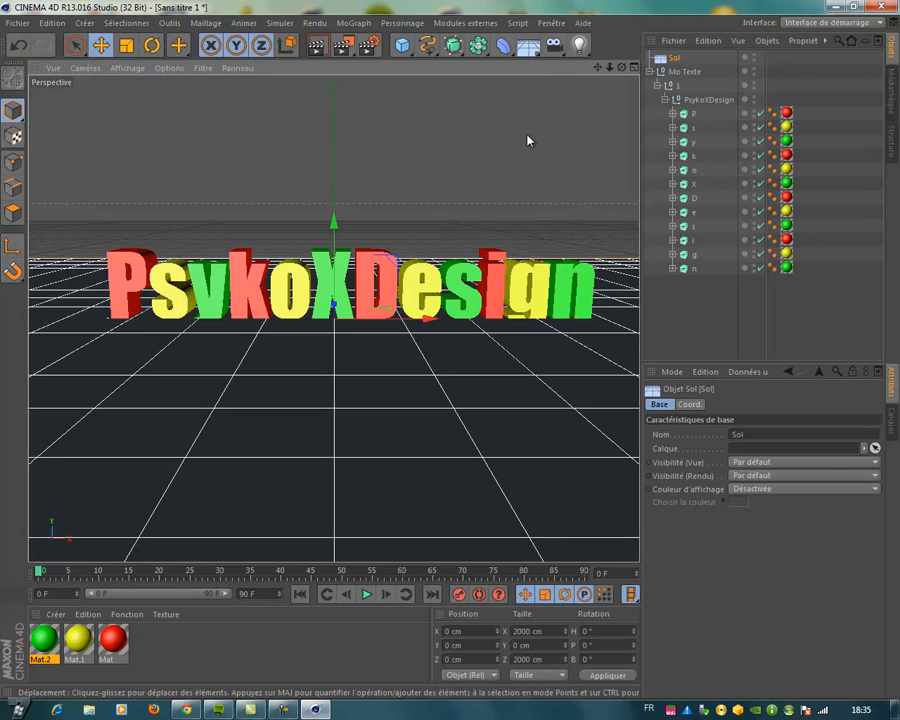
left_click_drag(333, 223, 336, 234)
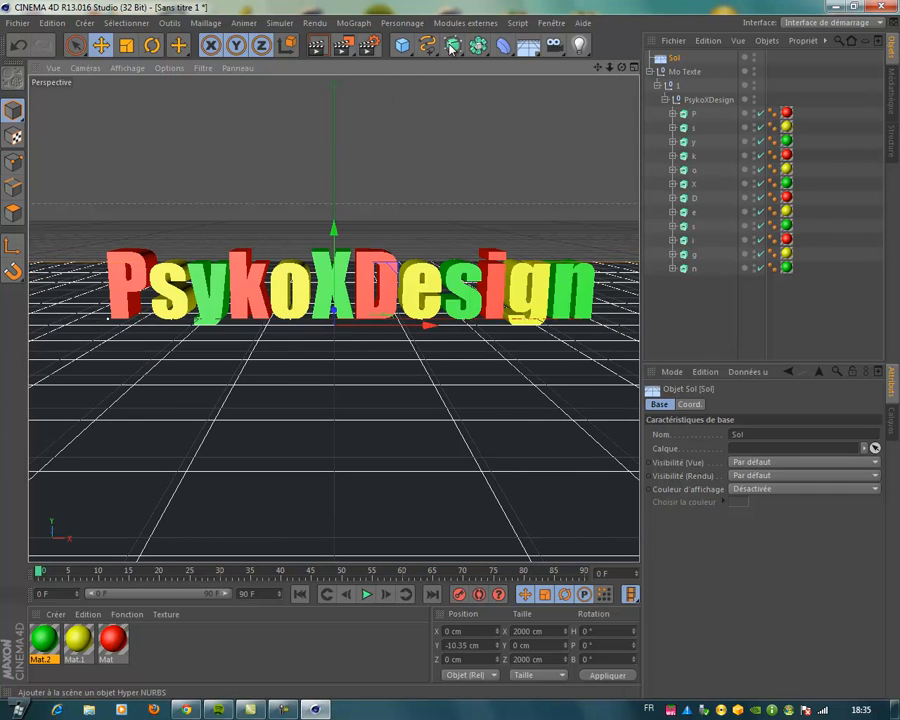
Add a second floor as a back wall, set its P rotation to 90° and move it behind the text to Z about 264 cm
left_click_drag(527, 45, 568, 66)
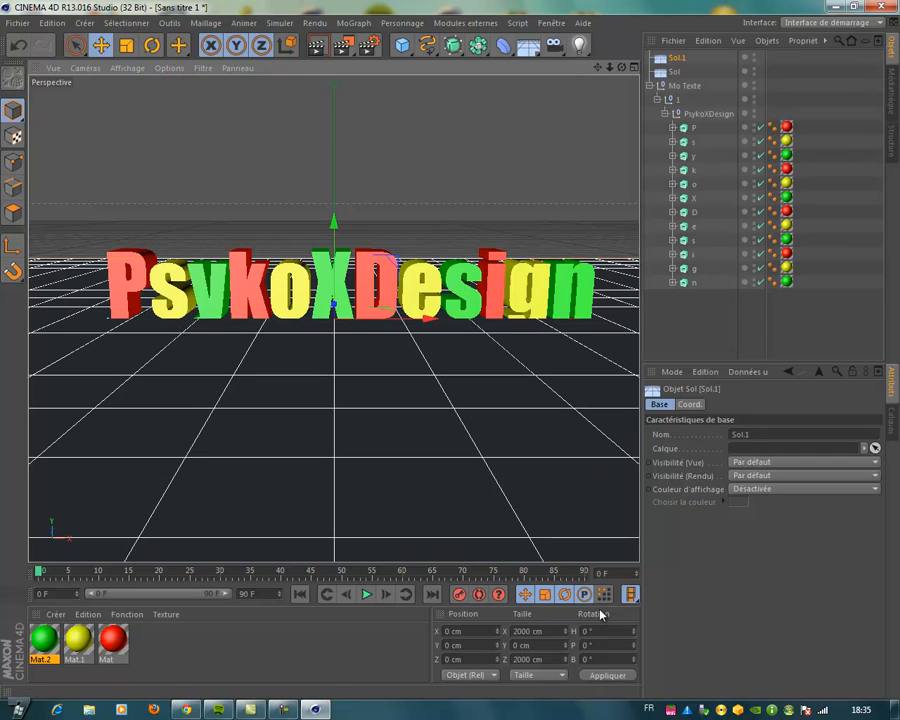
left_click(598, 645)
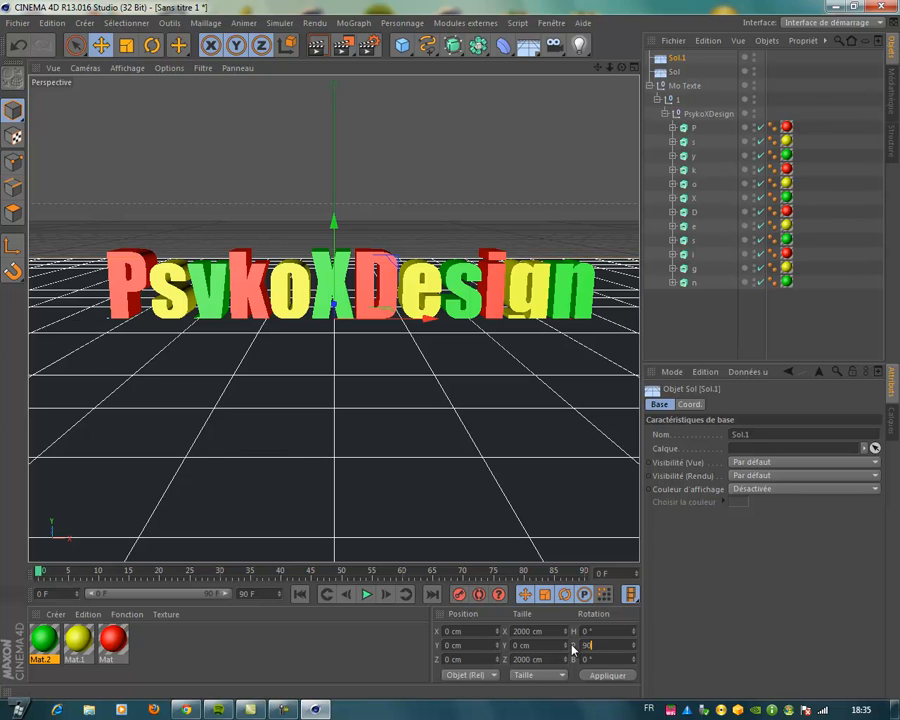
type("90")
left_click(592, 676)
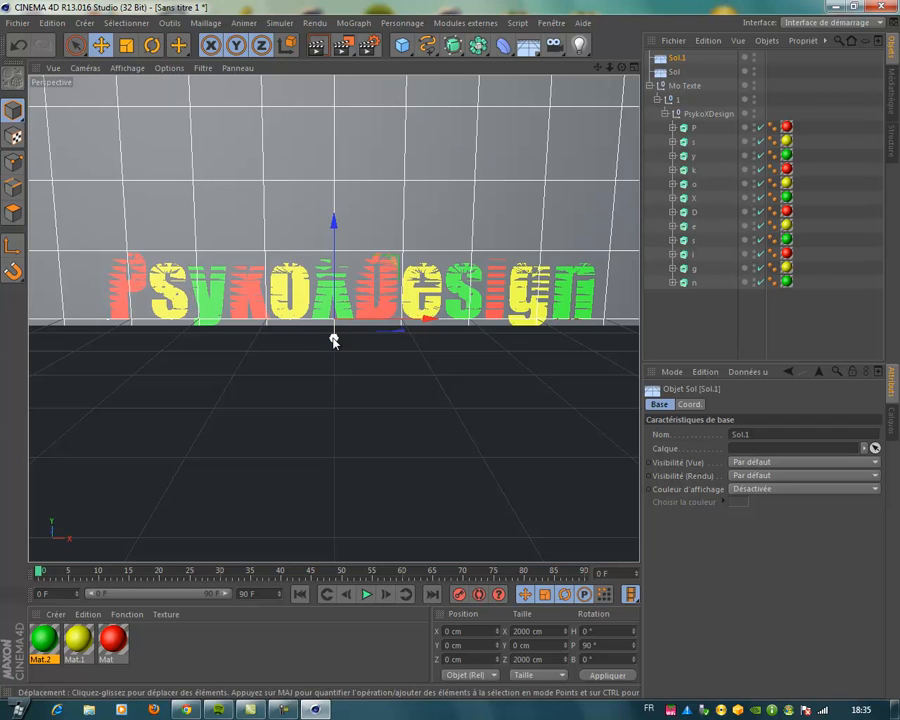
left_click_drag(334, 341, 334, 314)
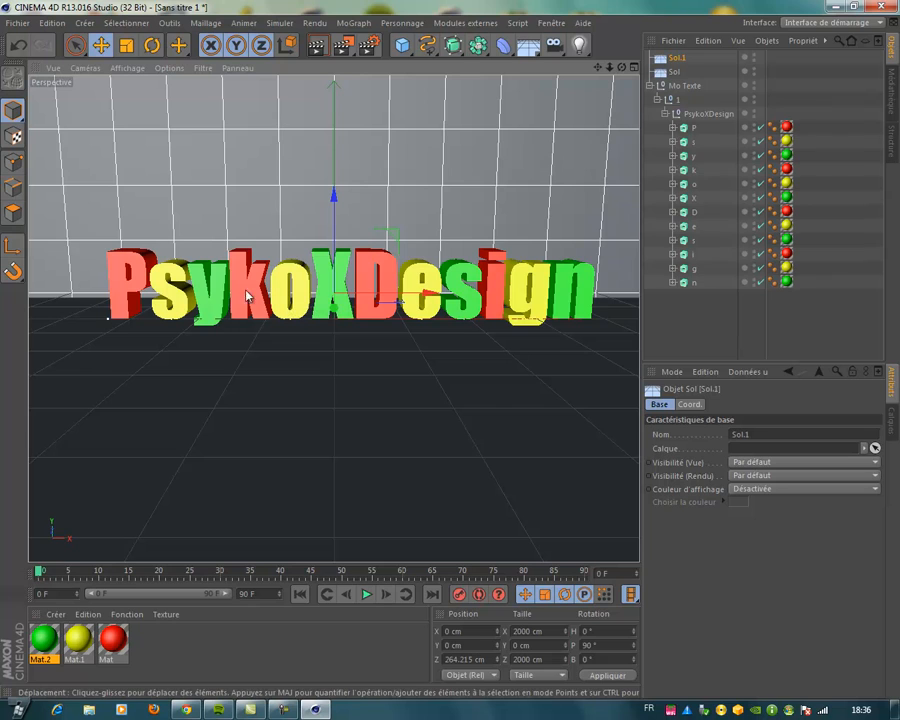
Create a fourth material and set its colour to white (255, 255, 255)
double_click(159, 648)
double_click(43, 638)
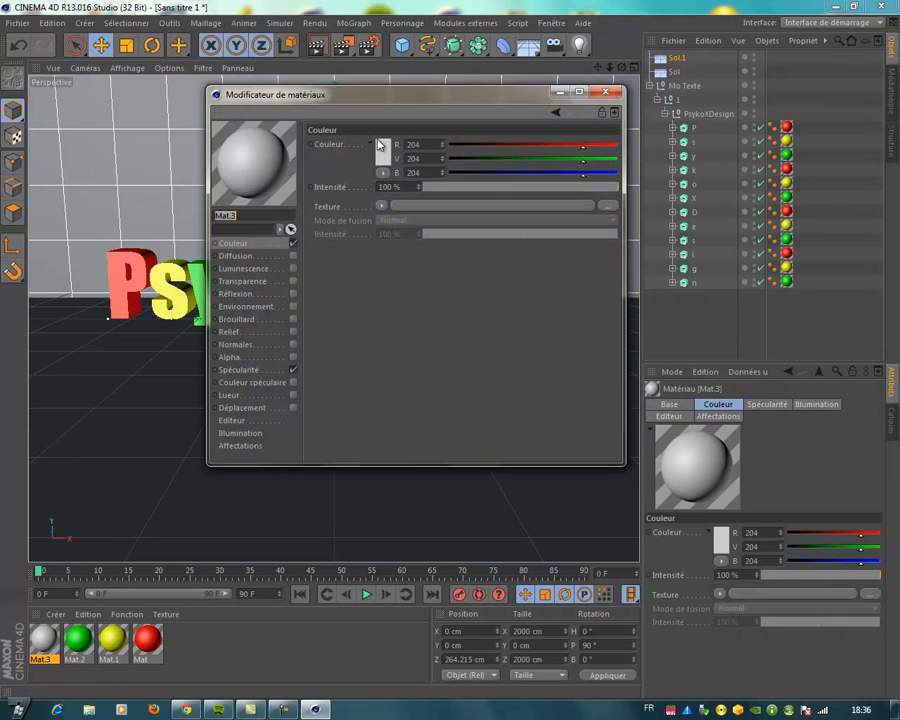
left_click(381, 147)
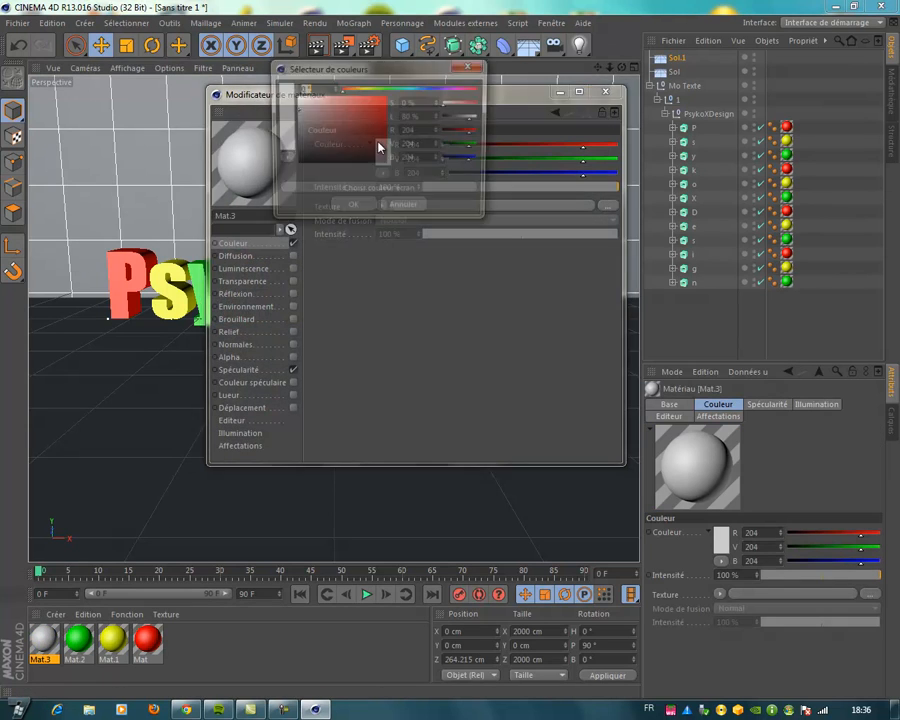
left_click(340, 208)
left_click(605, 91)
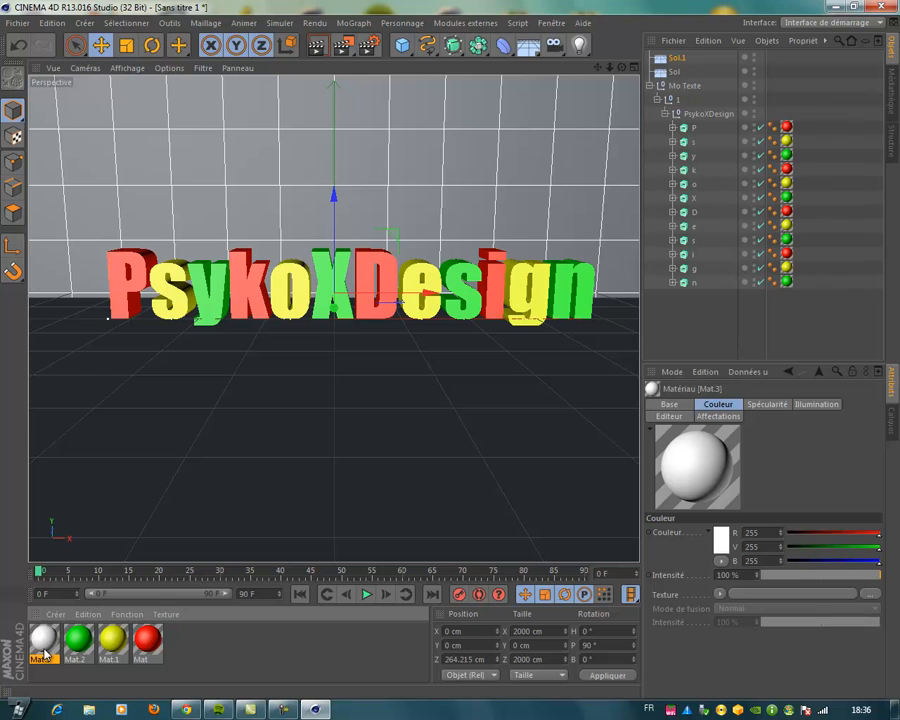
Enable reflection on the white material and set the reflection intensity to 50 %
double_click(43, 643)
left_click(292, 295)
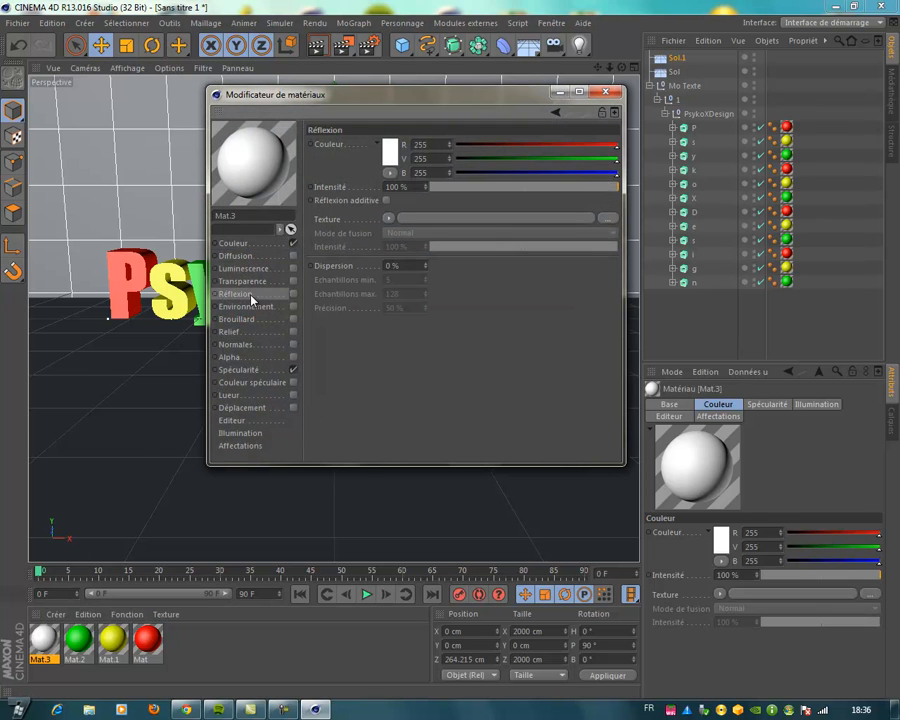
left_click(293, 295)
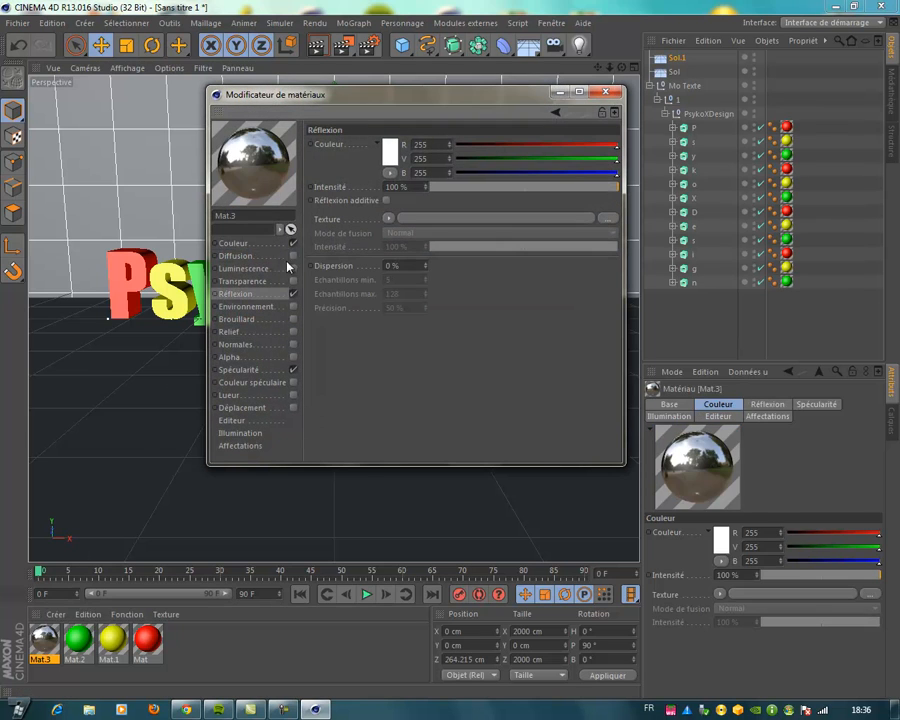
left_click(517, 188)
left_click_drag(524, 193, 527, 192)
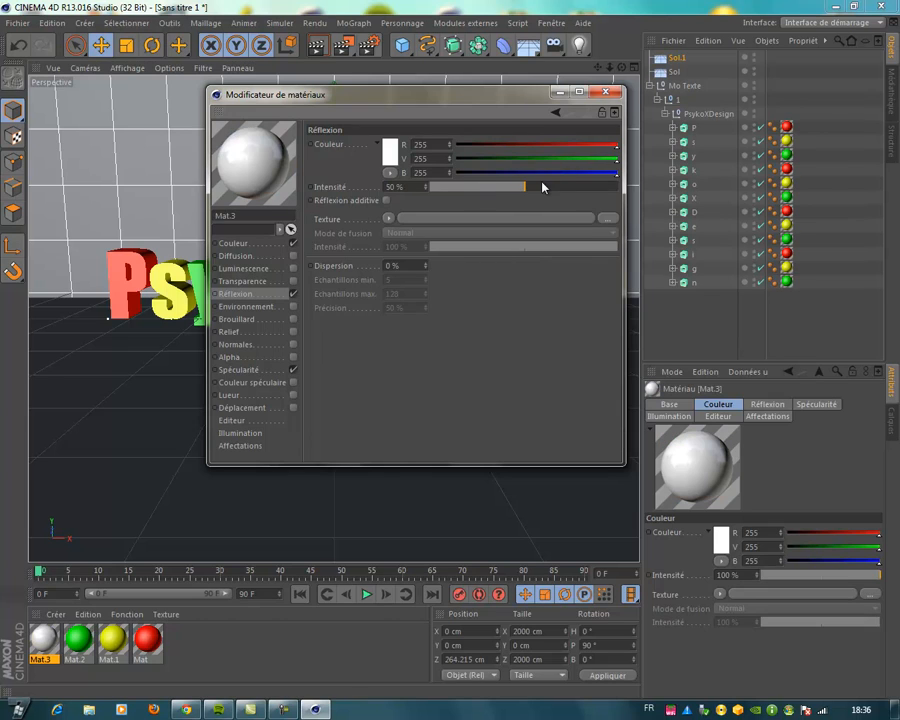
Apply the white reflective material to the floor and the back wall, and preview the render in the viewport
left_click(605, 93)
left_click_drag(40, 645, 167, 466)
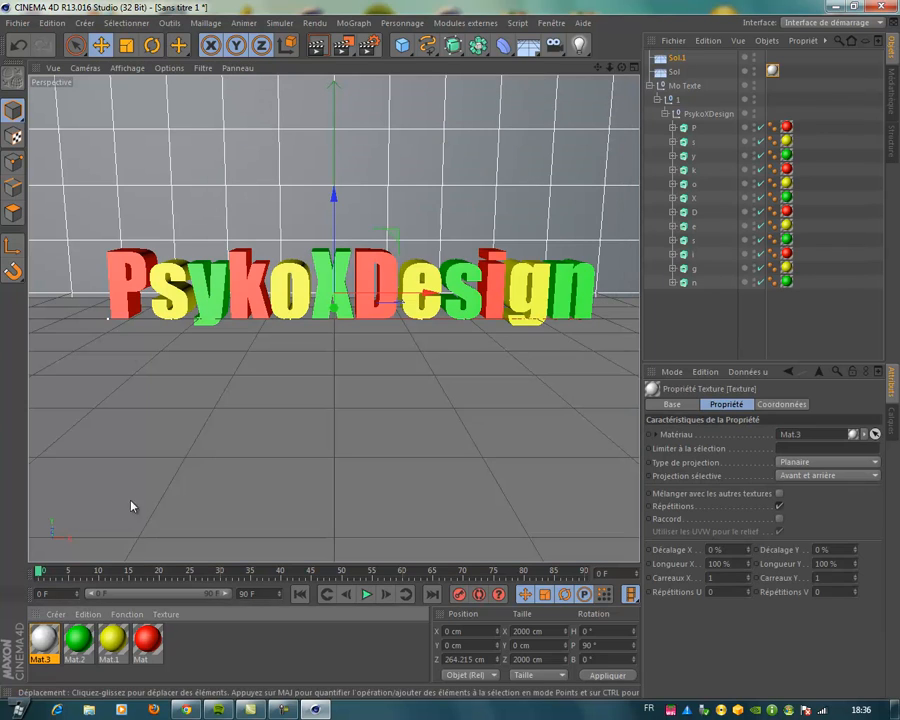
left_click_drag(141, 417, 231, 180)
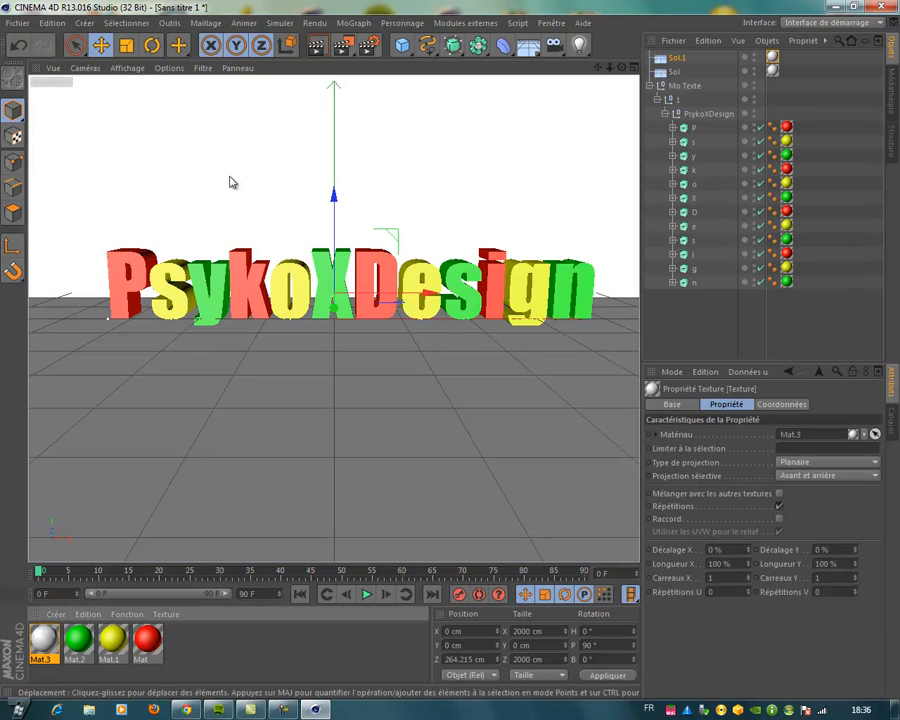
left_click(316, 46)
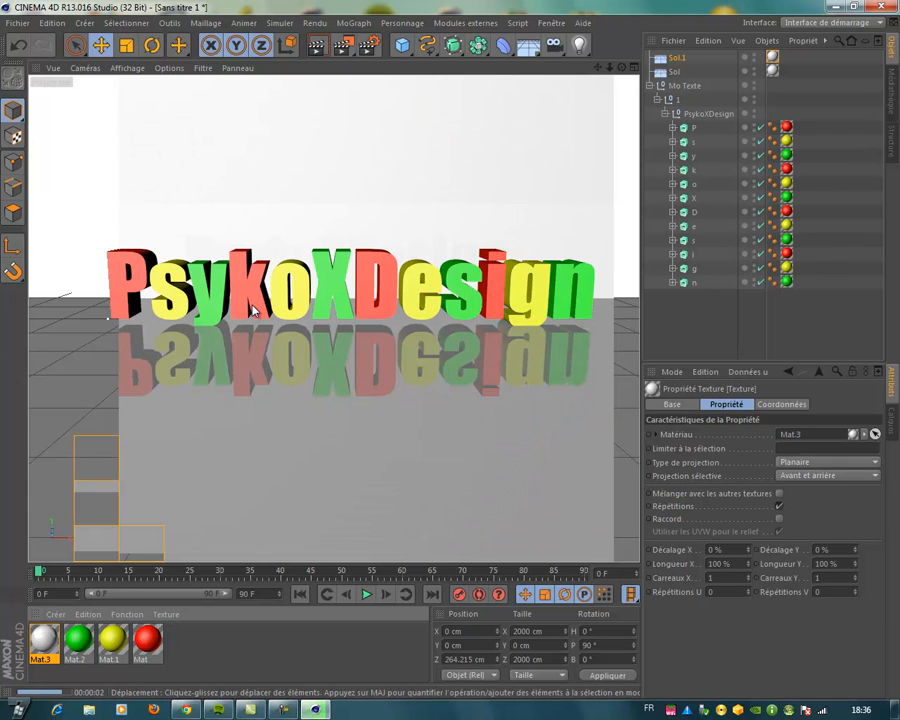
left_click(261, 362)
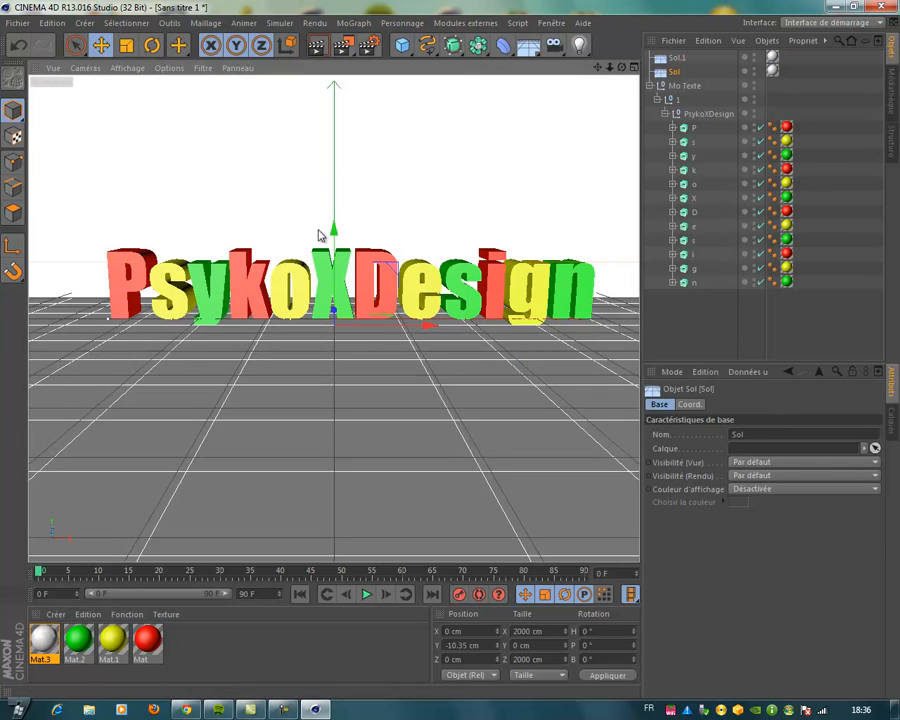
double_click(43, 640)
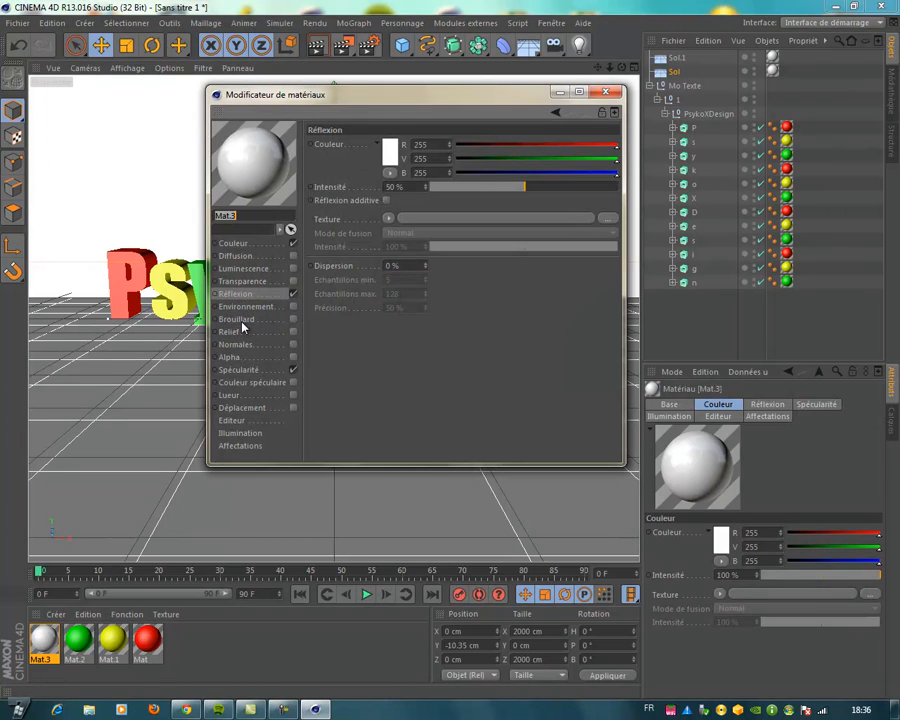
left_click(294, 295)
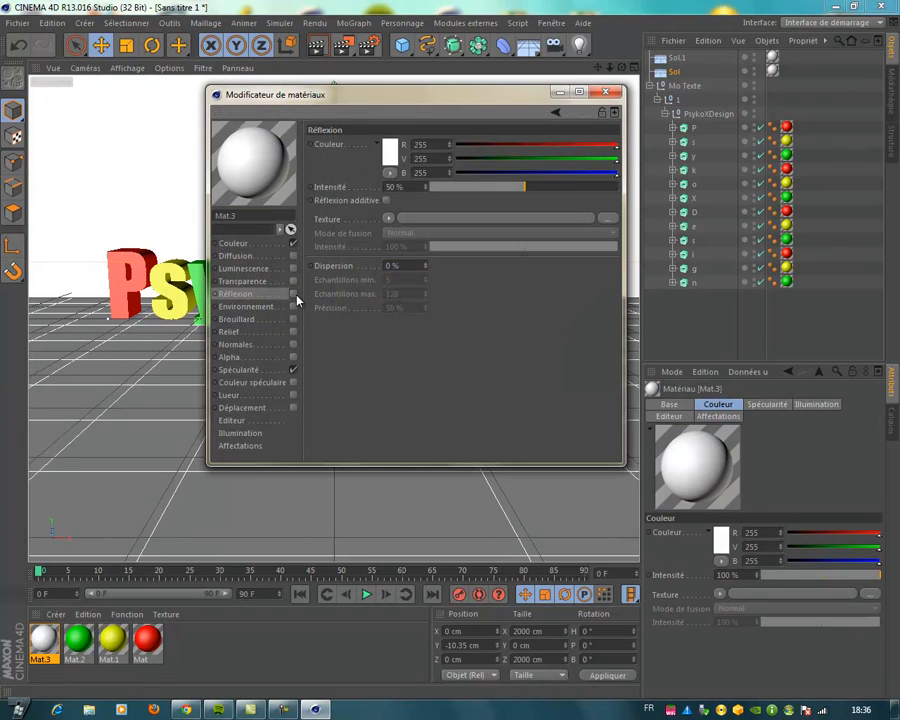
left_click(294, 295)
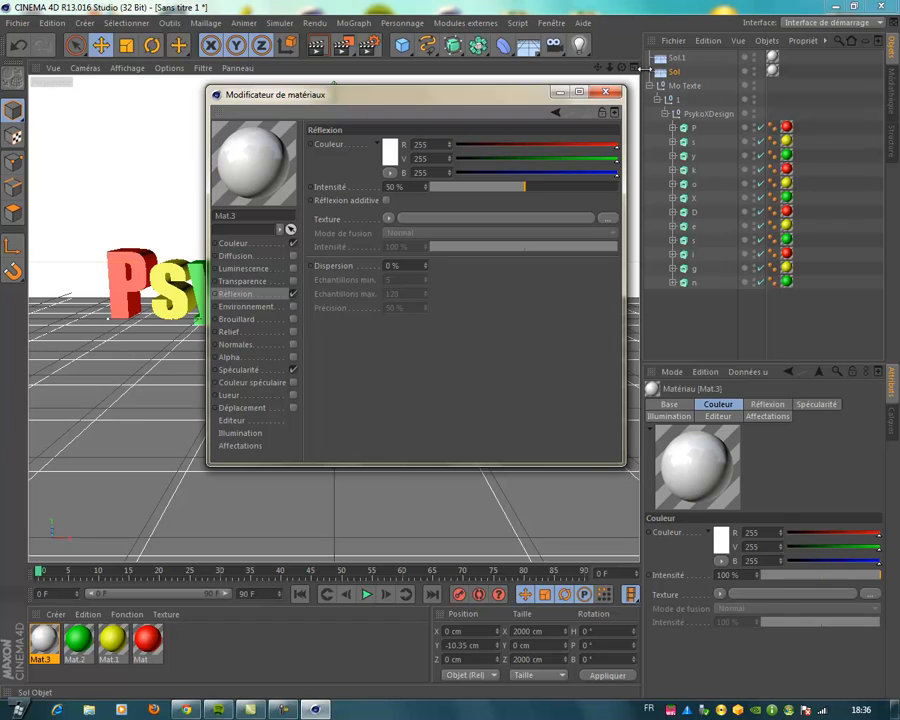
left_click(606, 94)
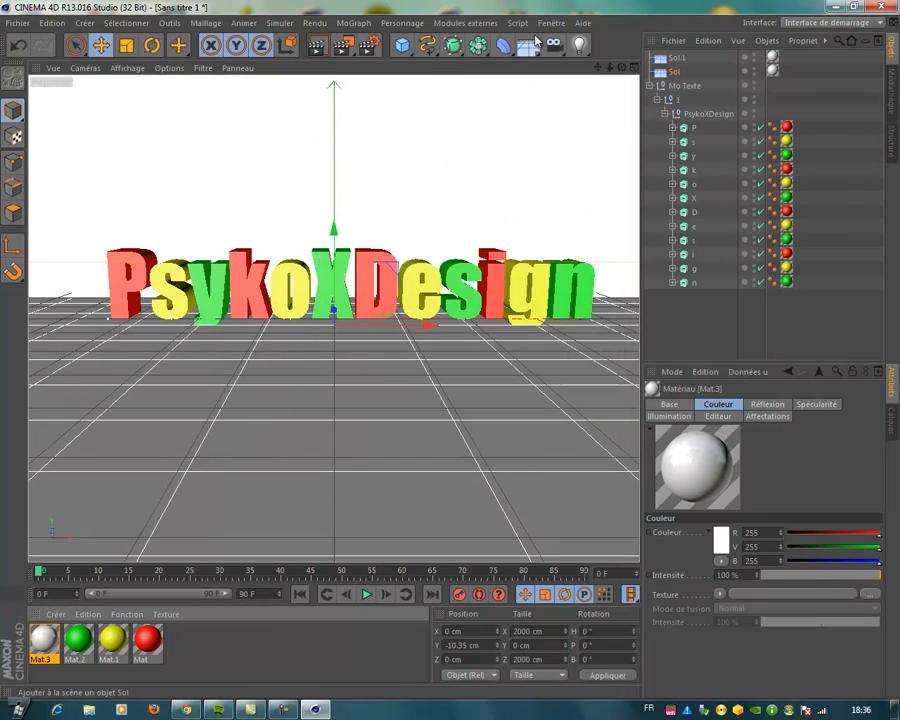
Add an Omni light above and in front of the text, at Y about 150 cm and Z about -443 cm, and preview the render
left_click(579, 46)
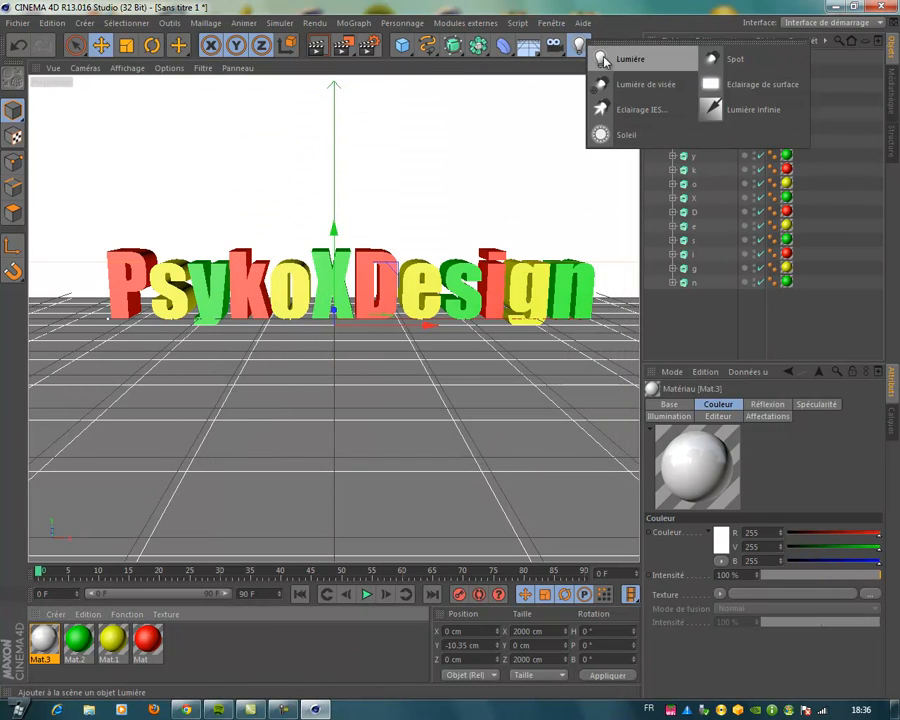
left_click(622, 62)
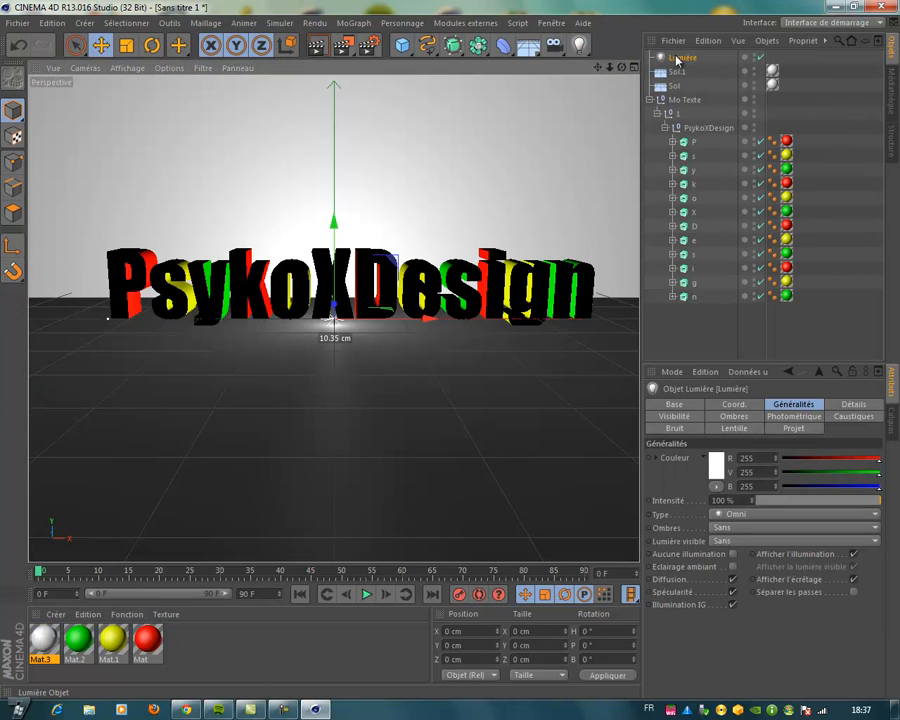
left_click_drag(333, 225, 337, 157)
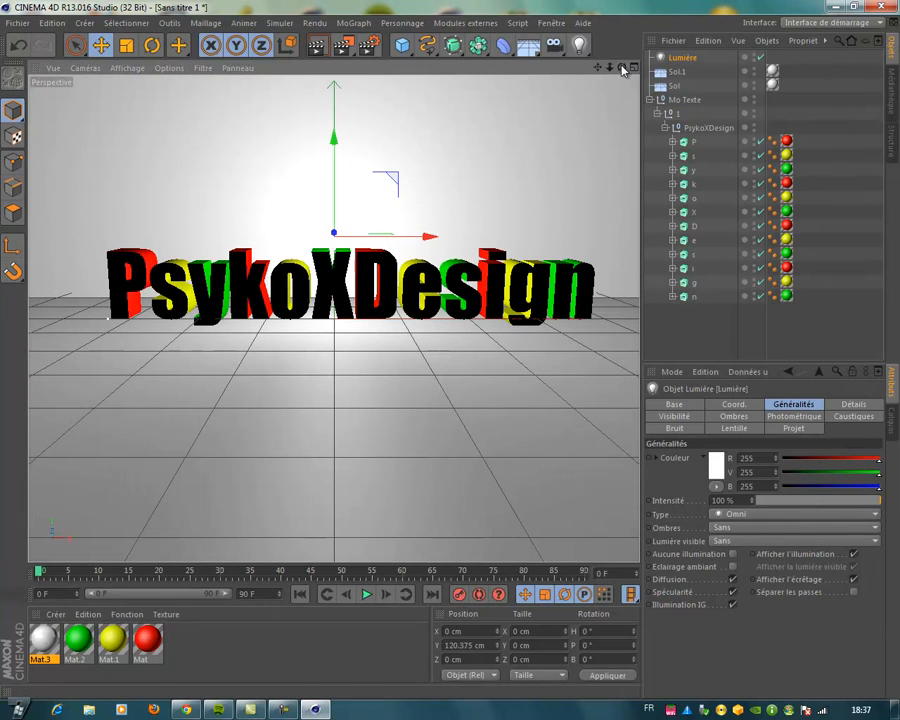
left_click_drag(625, 70, 266, 240)
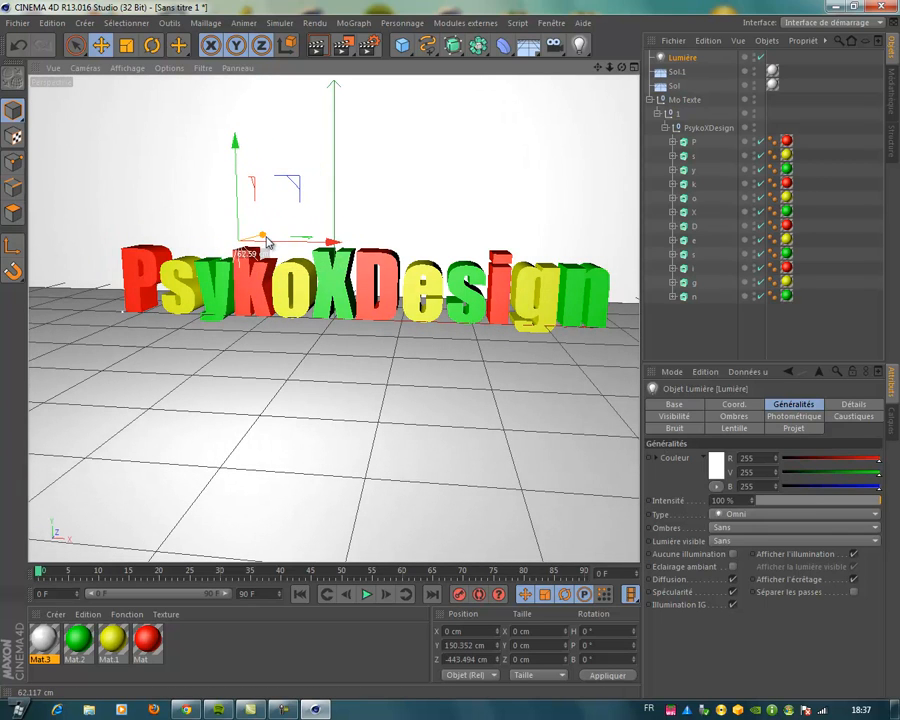
left_click_drag(621, 67, 450, 354)
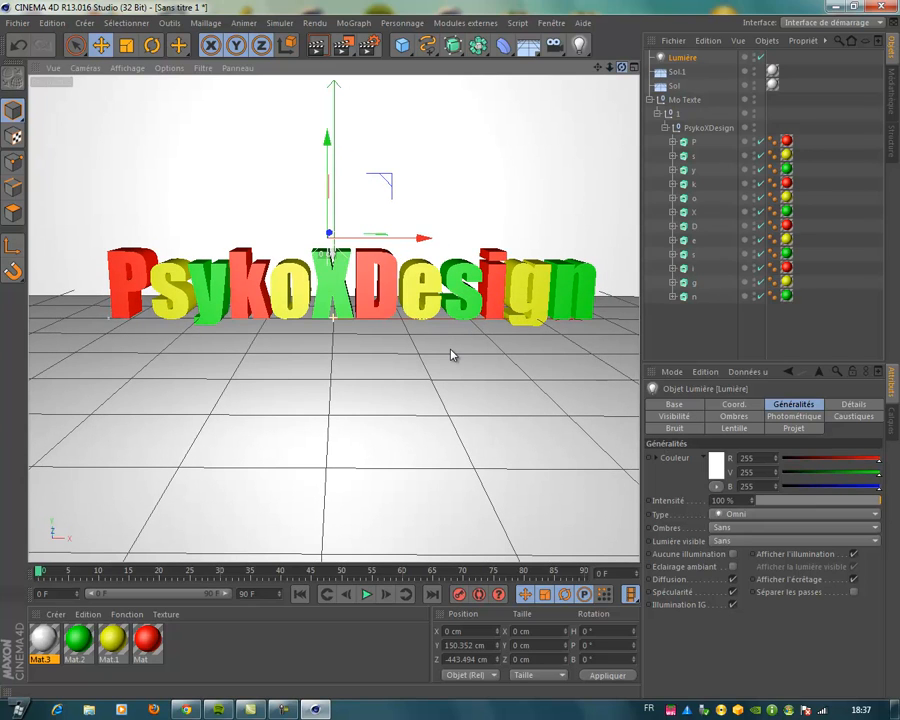
left_click(319, 51)
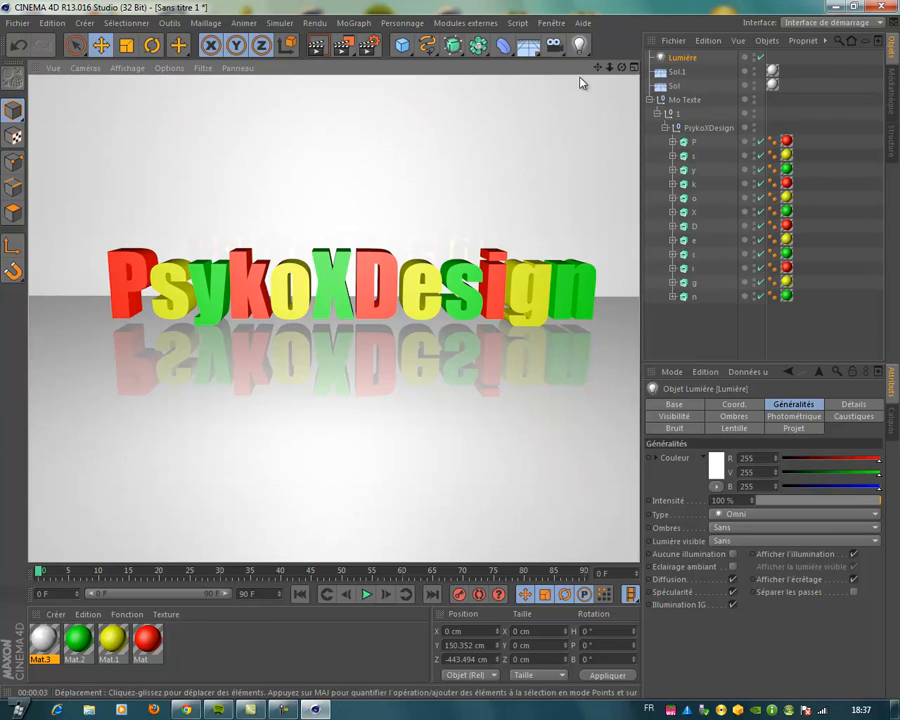
left_click(621, 68)
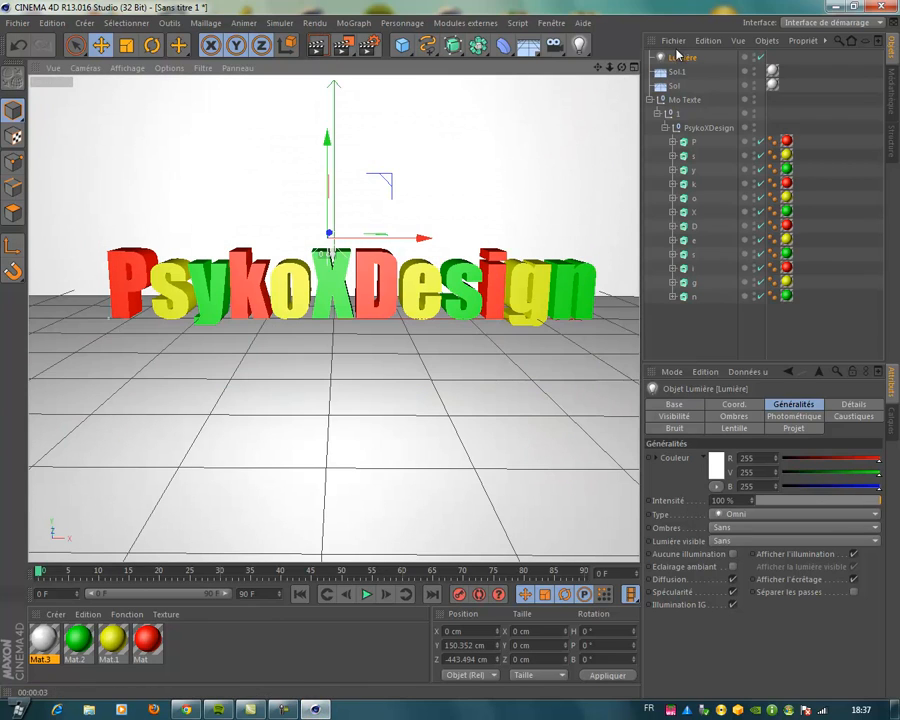
Set the light's shadows to Masques d'ombres (ombres diffuses) and preview the render in the viewport
left_click(731, 416)
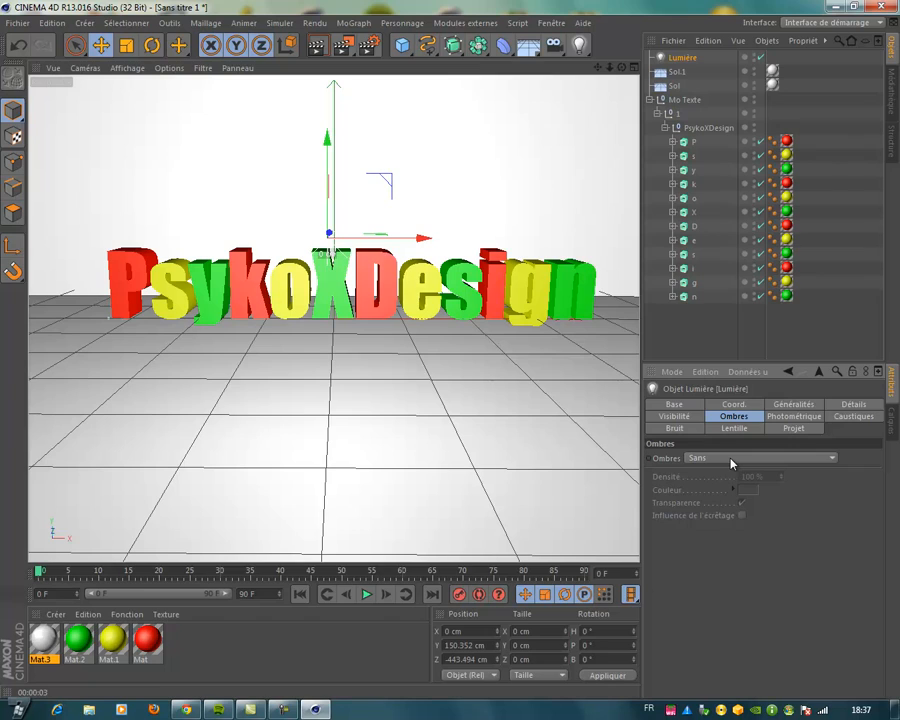
left_click(731, 462)
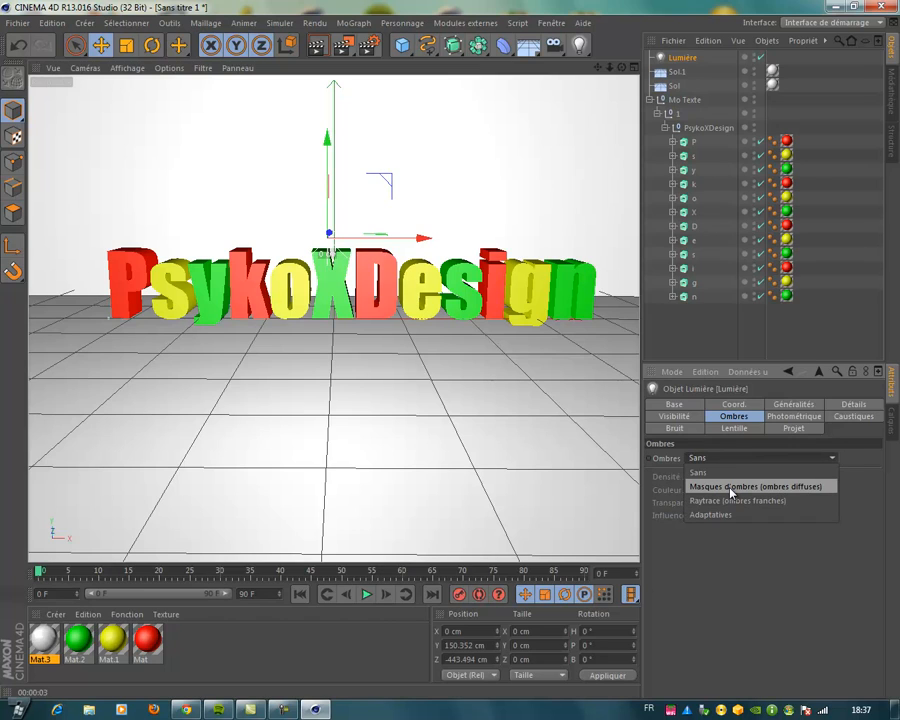
left_click(731, 488)
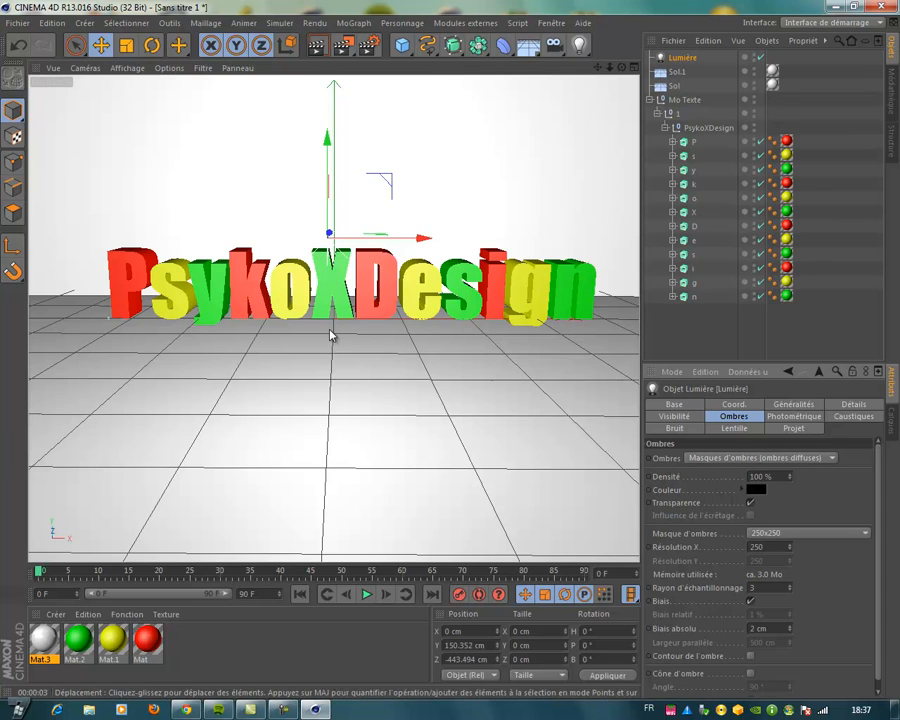
left_click(328, 54)
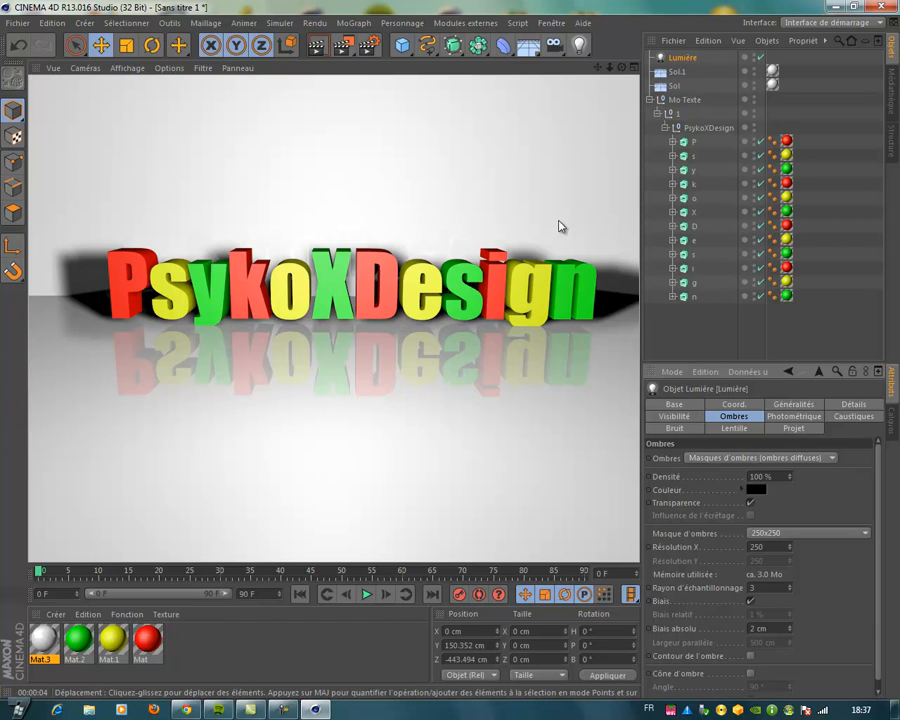
Raise the whole Mo Texte object to Y about 10 cm above the floor and preview the render
left_click(685, 101)
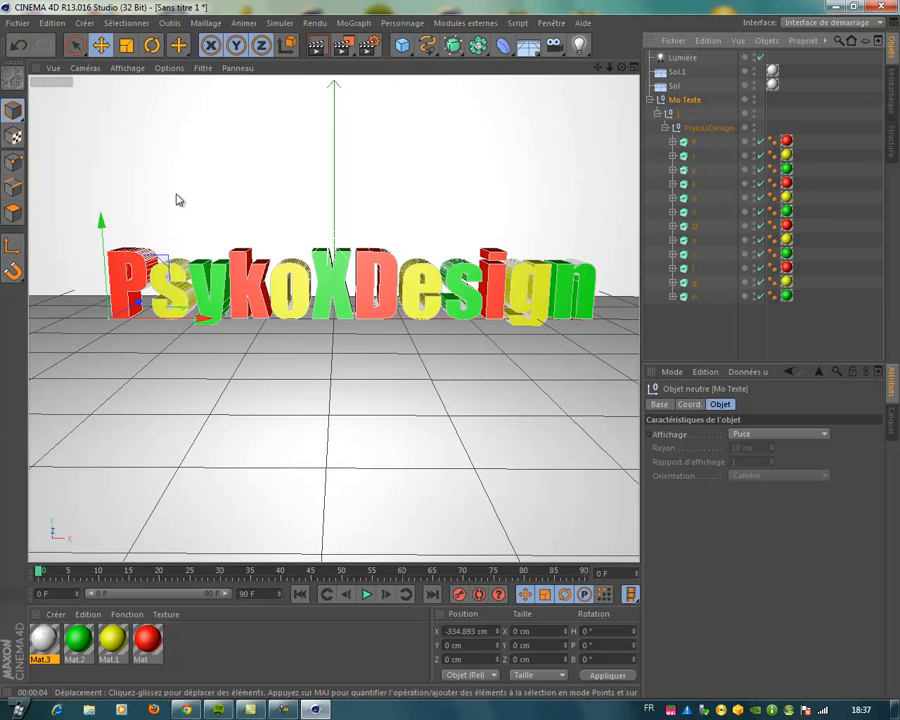
left_click_drag(100, 230, 105, 222)
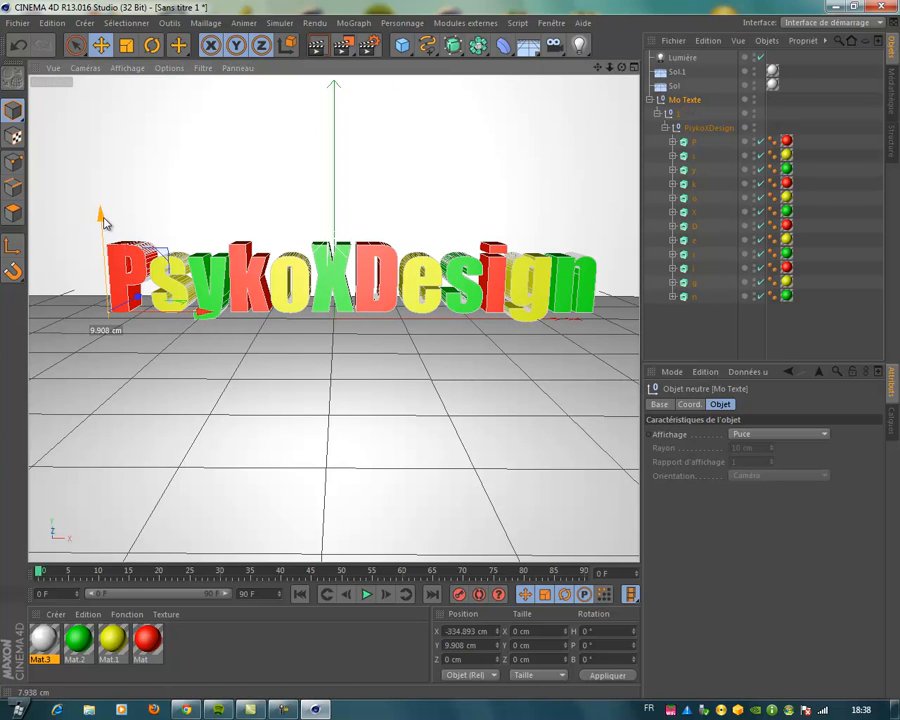
left_click(325, 45)
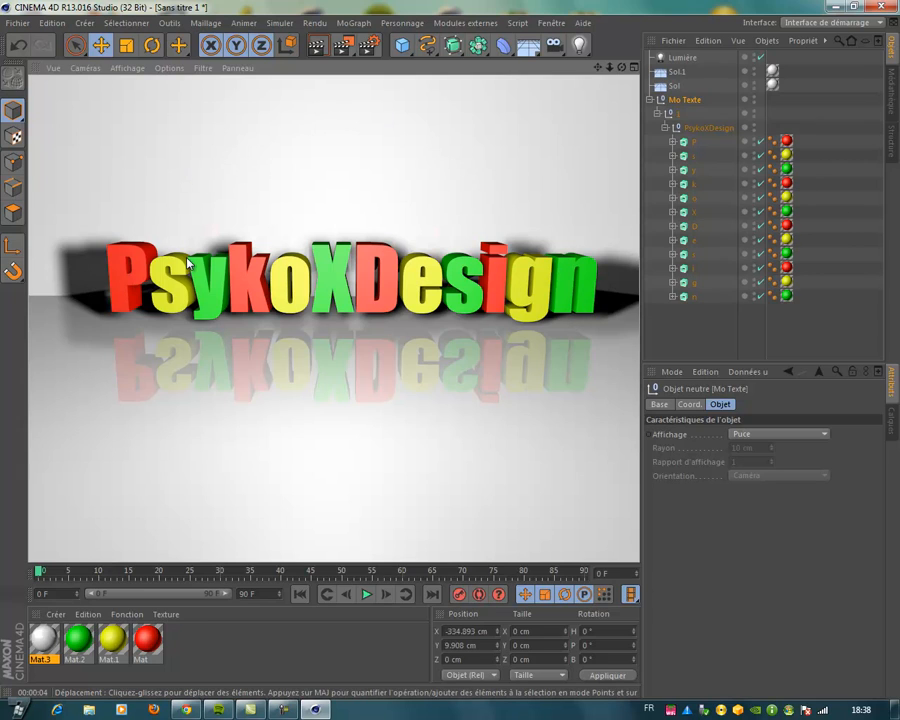
Rotate the letters P, s, y and k individually by small irregular angles, turning y to about H 11°, P -8°, B 4°
left_click(699, 143)
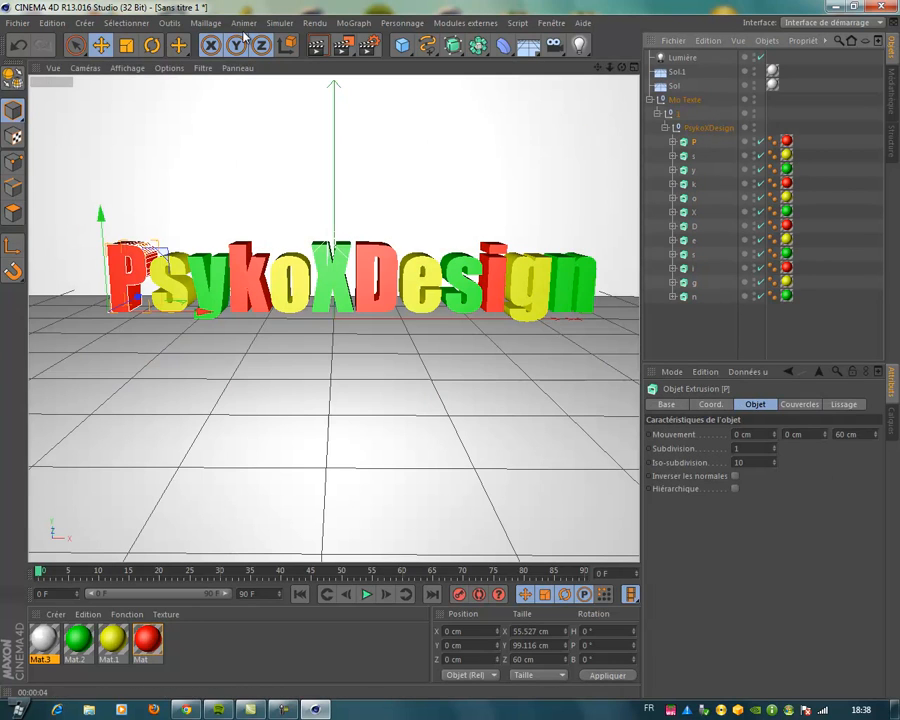
left_click(153, 45)
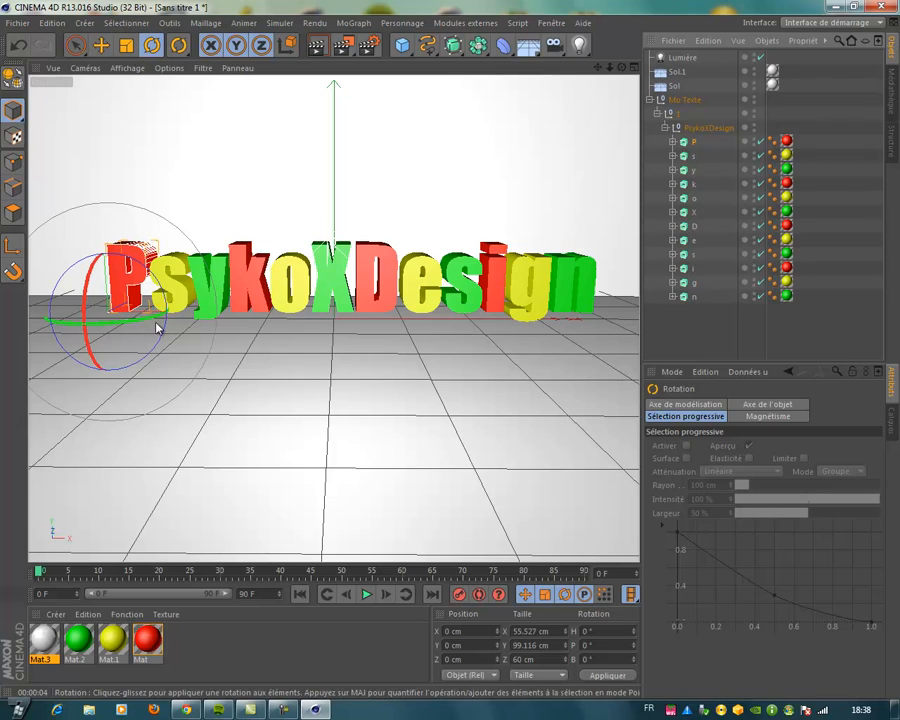
left_click_drag(147, 307, 176, 292)
left_click(176, 292)
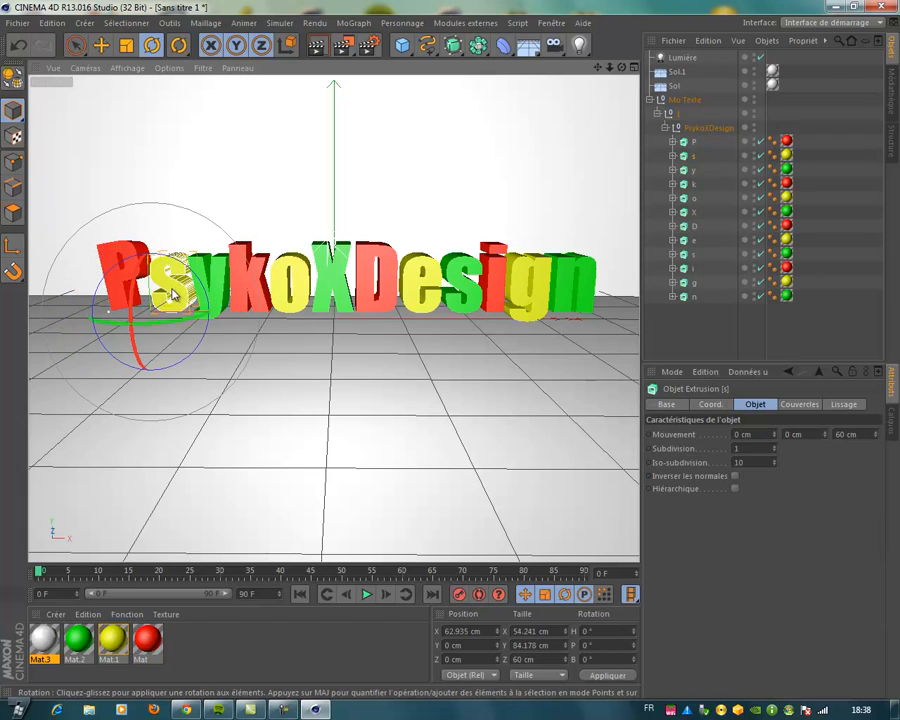
left_click(229, 295)
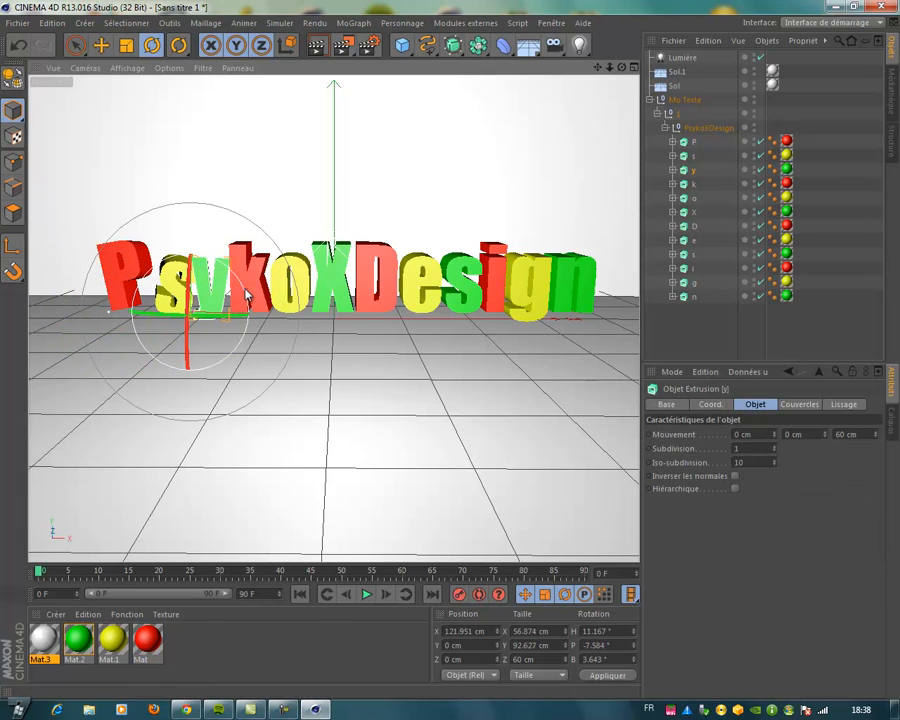
left_click(264, 252)
left_click_drag(262, 251, 210, 275)
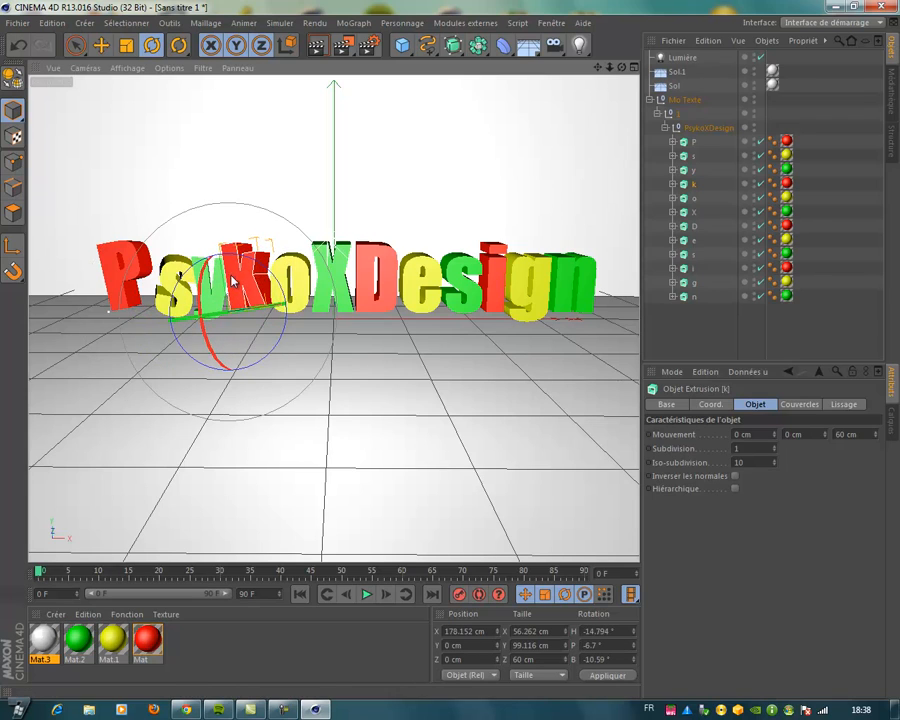
Rotate the letters o, X, D, e and the second s individually, turning X to about H -13°, P -11°, B -9°
left_click(291, 281)
mouse_move(291, 281)
left_mouse_down()
mouse_move(318, 285)
mouse_move(308, 279)
left_mouse_up()
left_click(318, 284)
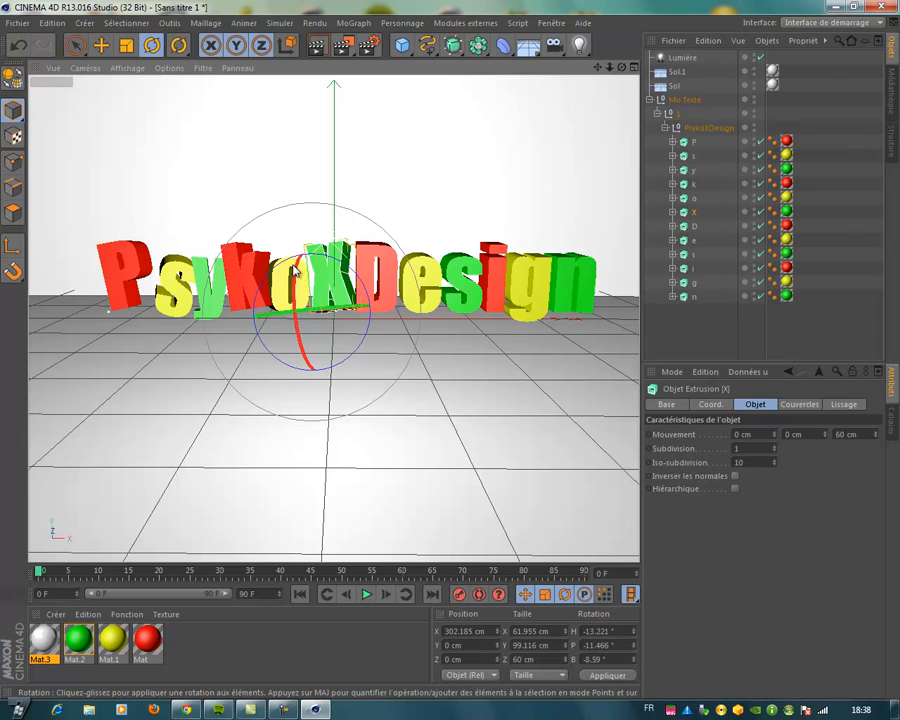
left_click(370, 285)
left_click_drag(370, 285, 428, 272)
left_click(414, 288)
left_click(438, 285)
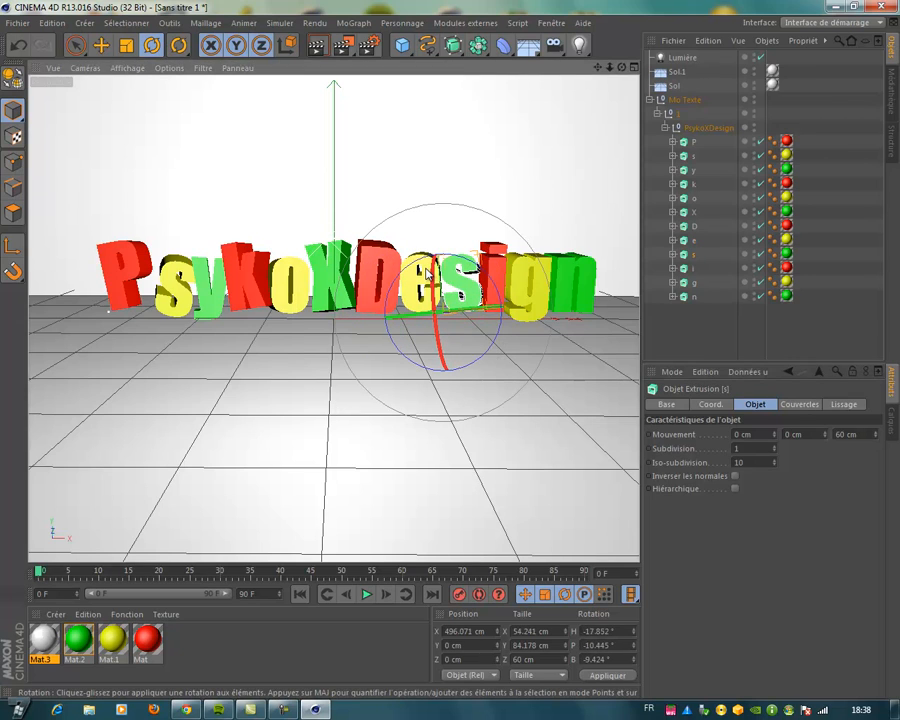
Rotate the letters i, g and n individually, turning n to about H -18°, P -1°, B -7°, and preview the render
left_click(490, 270)
left_click_drag(491, 299, 557, 285)
left_click(538, 280)
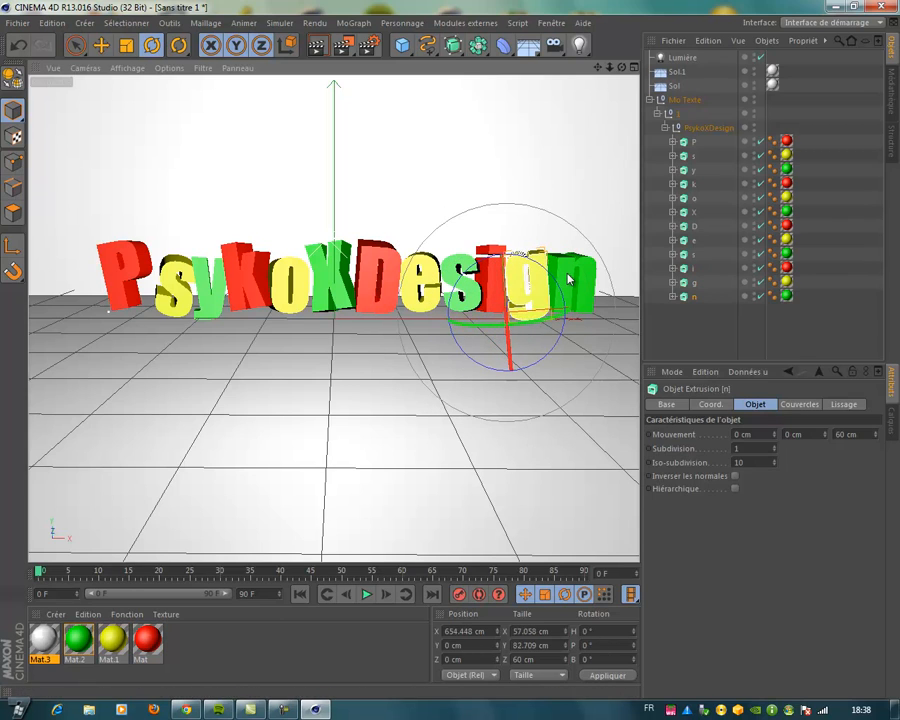
left_click(676, 298)
left_click_drag(586, 298, 565, 296)
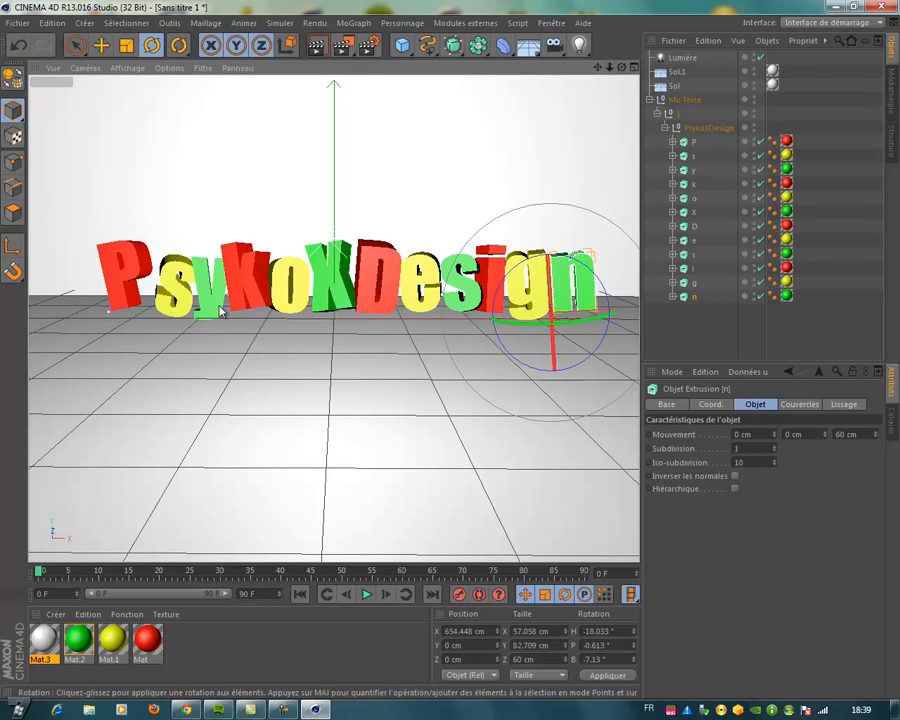
left_click(316, 52)
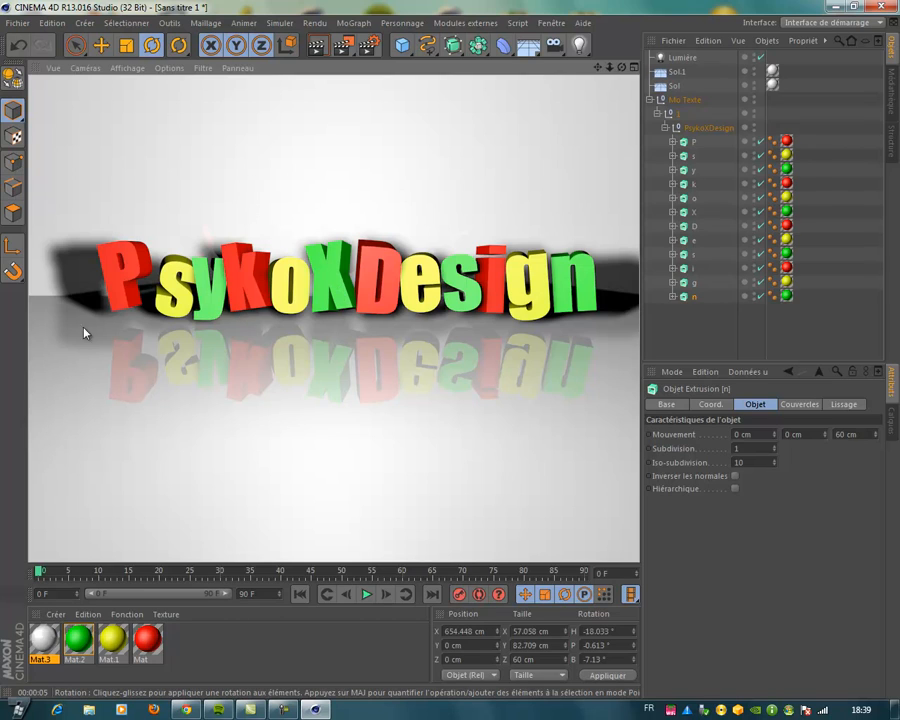
Render the final 1280 x 1024 image youtube.jpg in the picture viewer and inspect the whole picture
left_click_drag(398, 49, 465, 7)
left_click(343, 47)
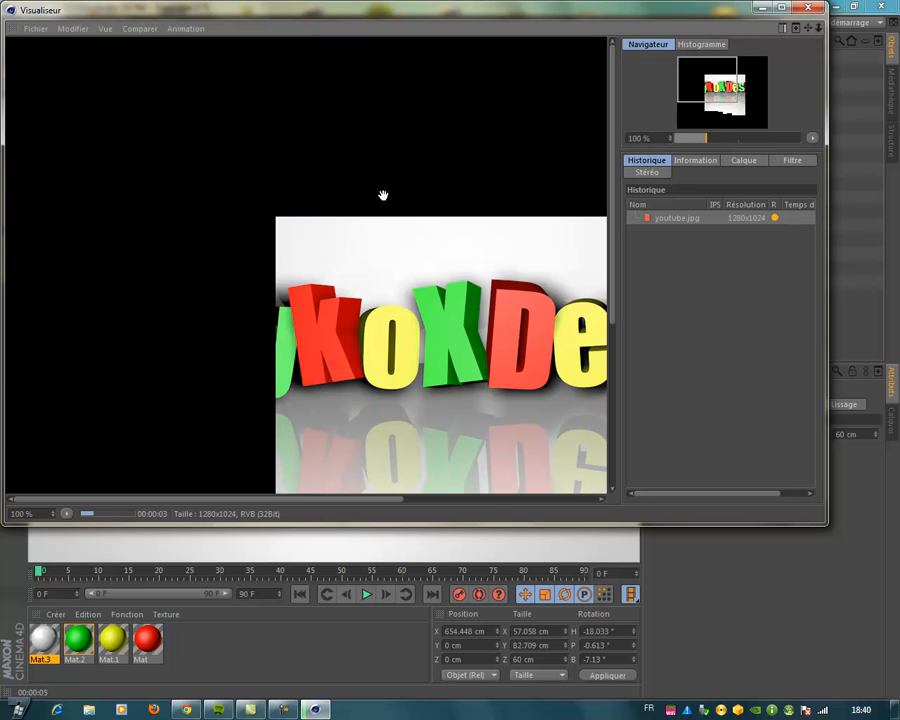
scroll(383, 195, "down", 1)
scroll(383, 195, "down", 2)
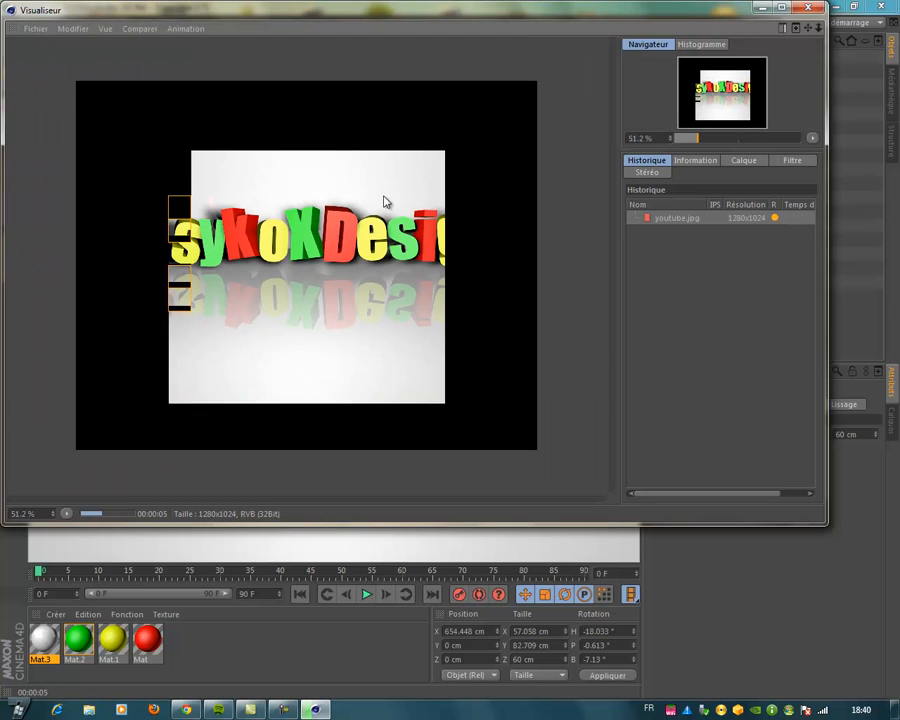
scroll(383, 195, "up", 1)
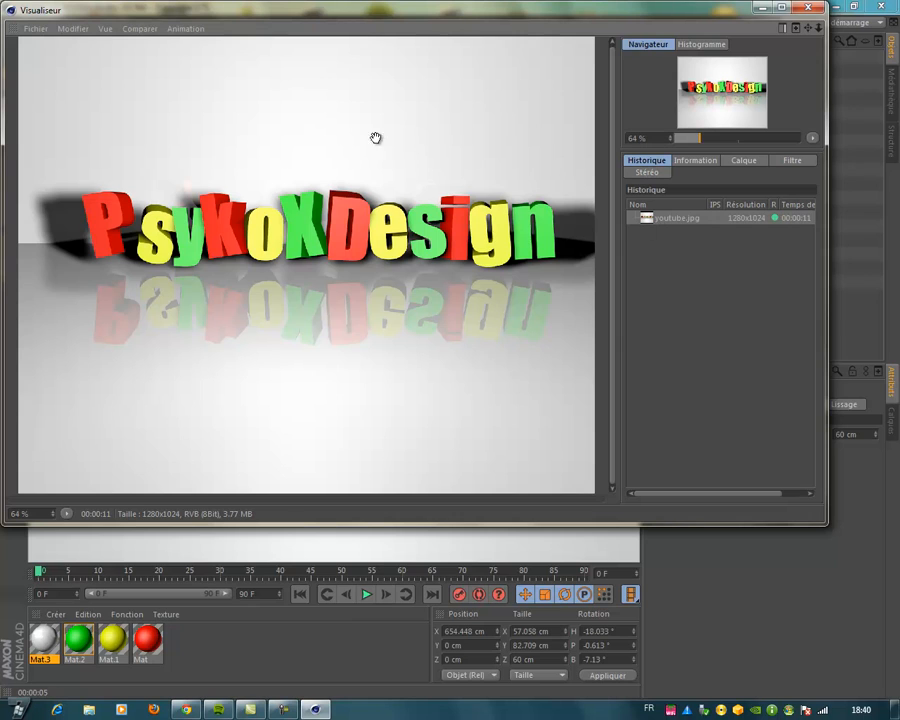
Close the render viewer and quit CINEMA 4D without saving the changes to the project Sans titre 1
left_click(815, 9)
left_click(880, 6)
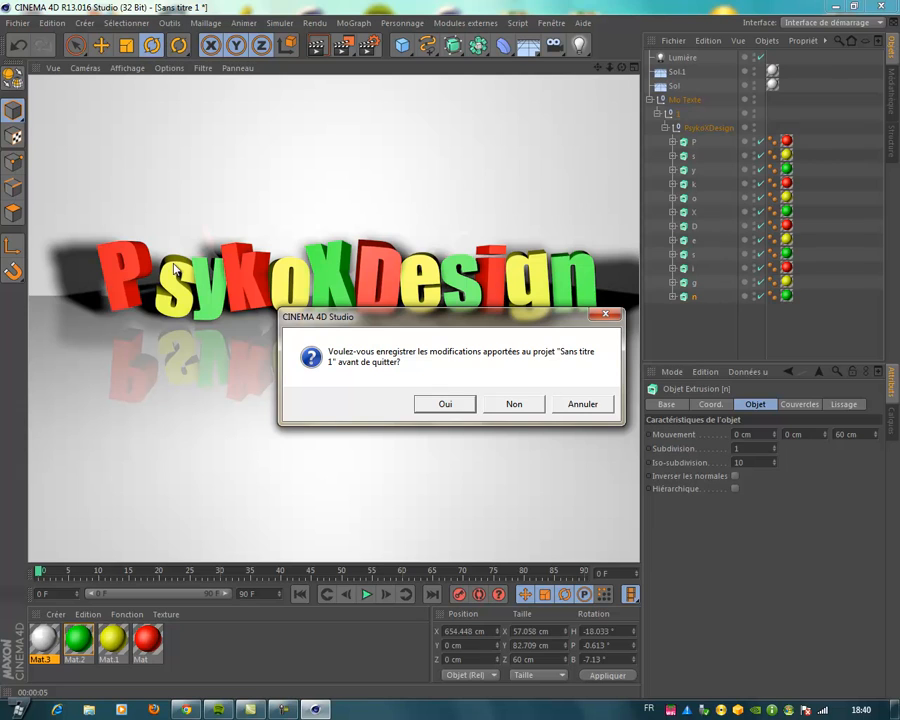
left_click(514, 405)
View the rendered youtube image from the desktop in the Windows photo viewer, close it and set the image as desktop background
double_click(240, 97)
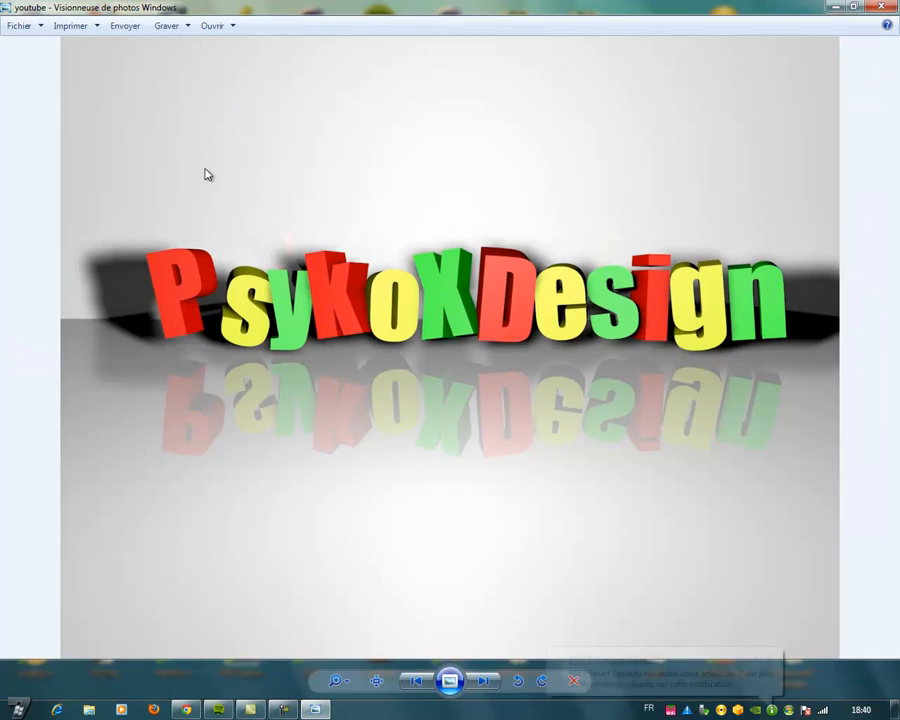
left_click(882, 7)
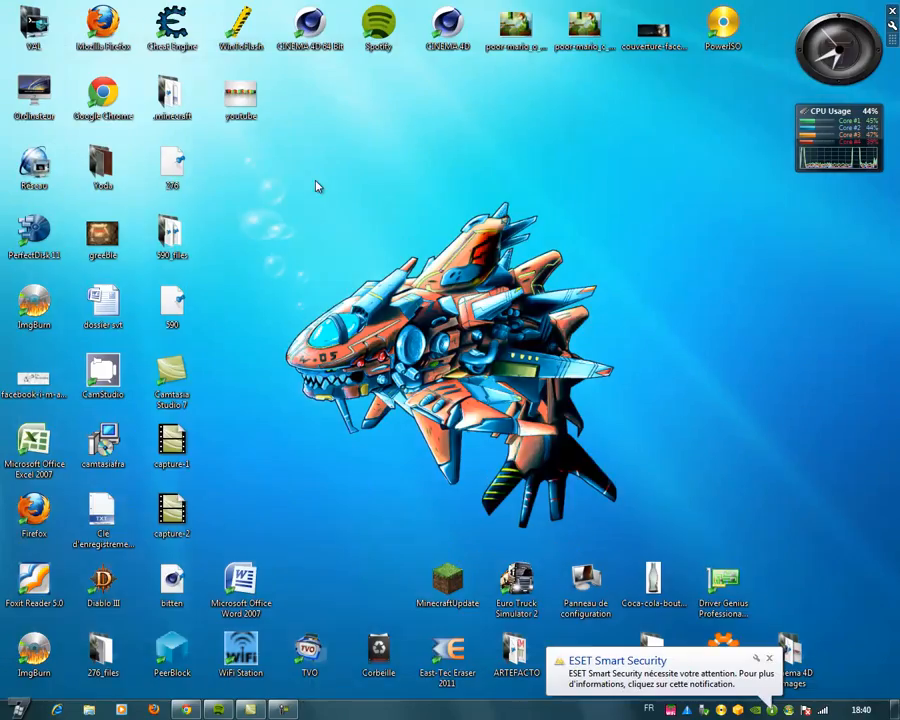
right_click(238, 98)
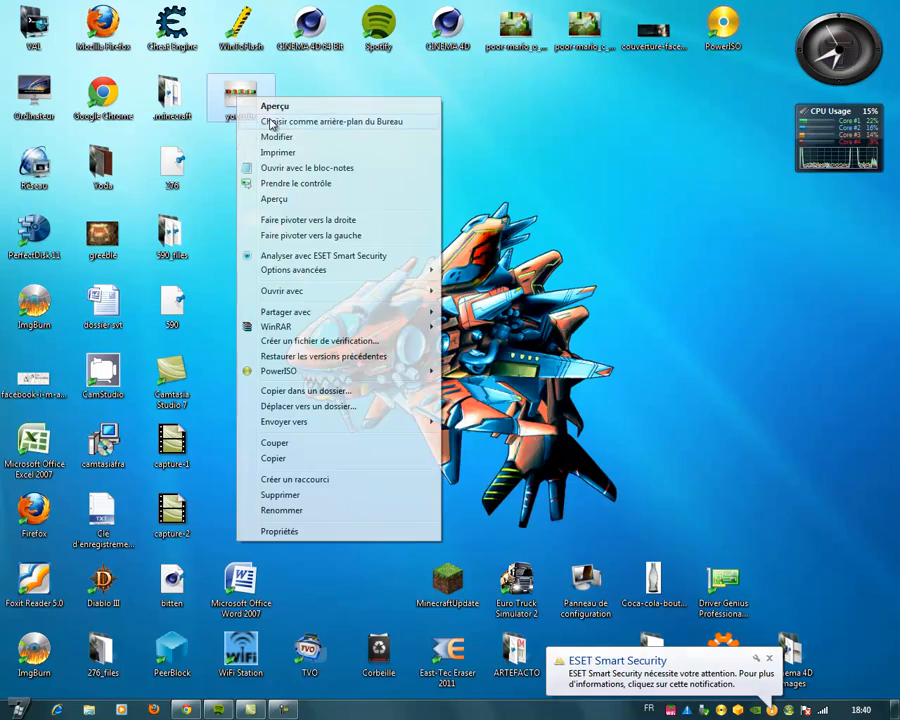
left_click(270, 122)
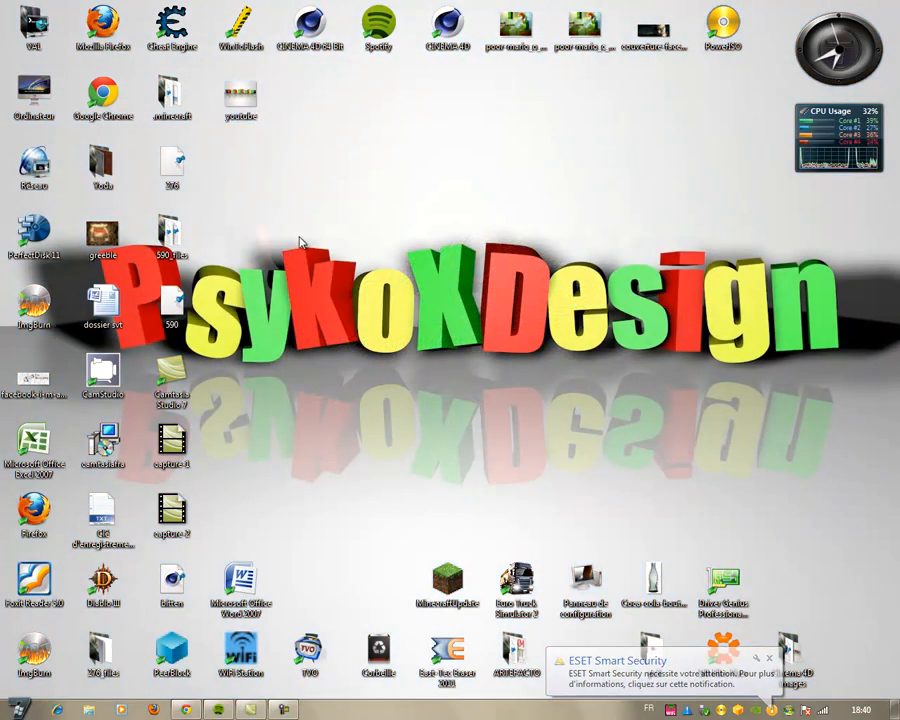
left_click_drag(402, 220, 690, 355)
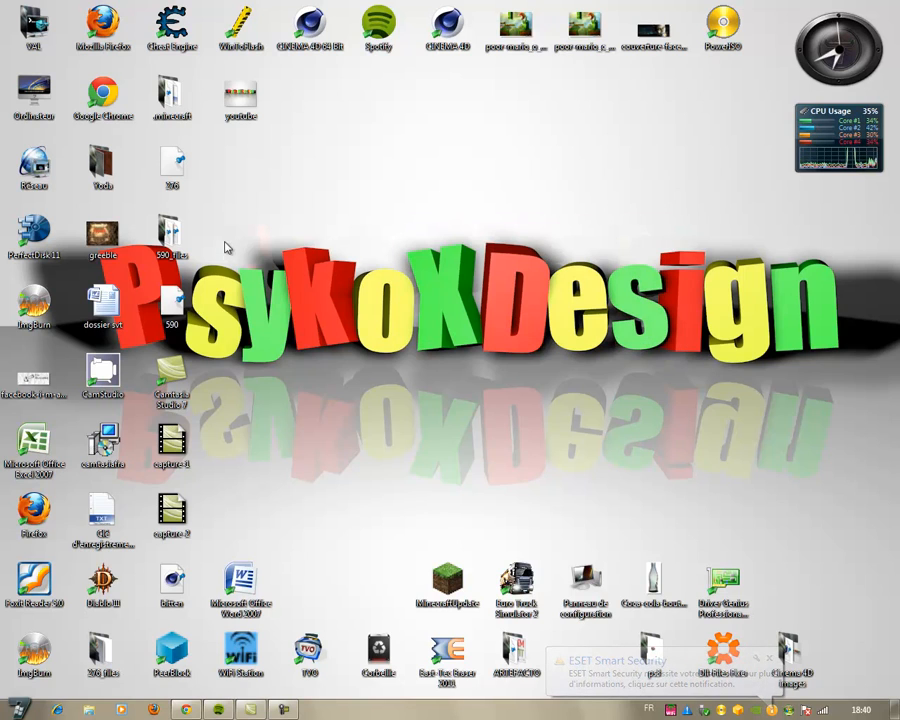
left_click_drag(382, 154, 635, 357)
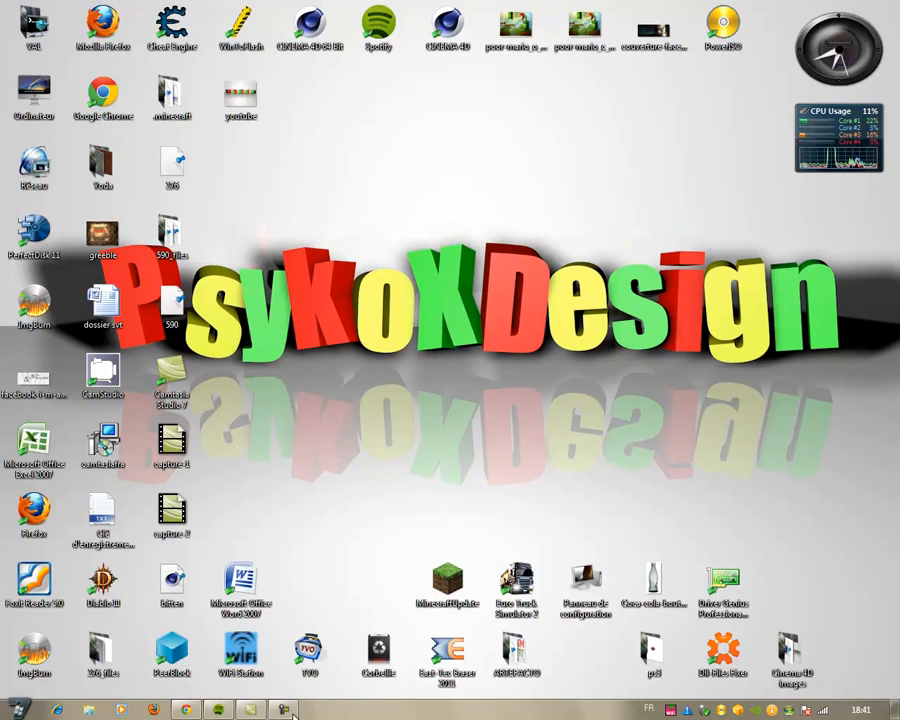
mouse_move(284, 710)
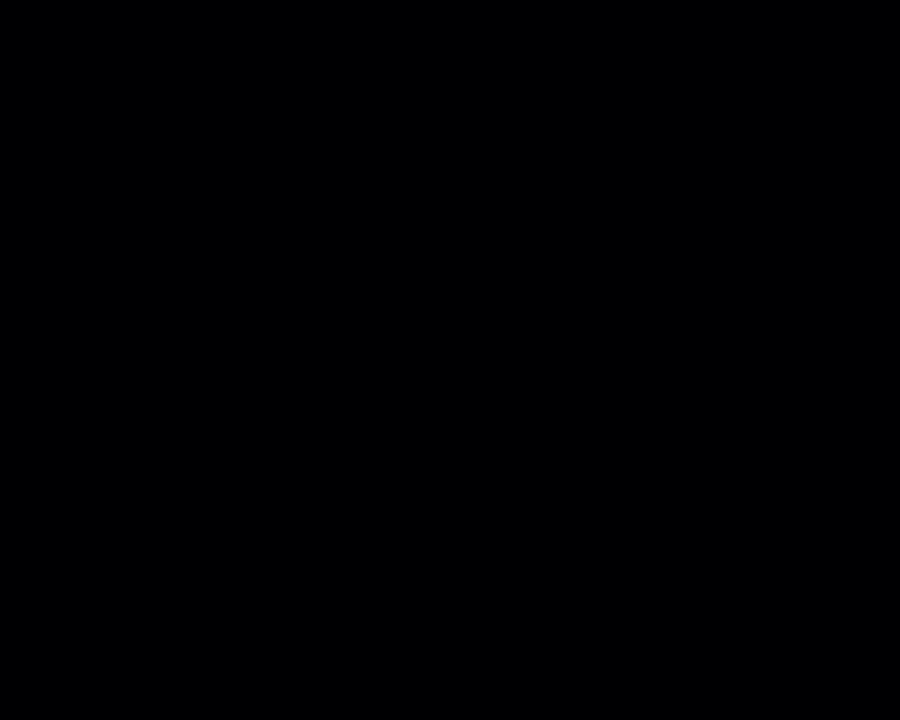